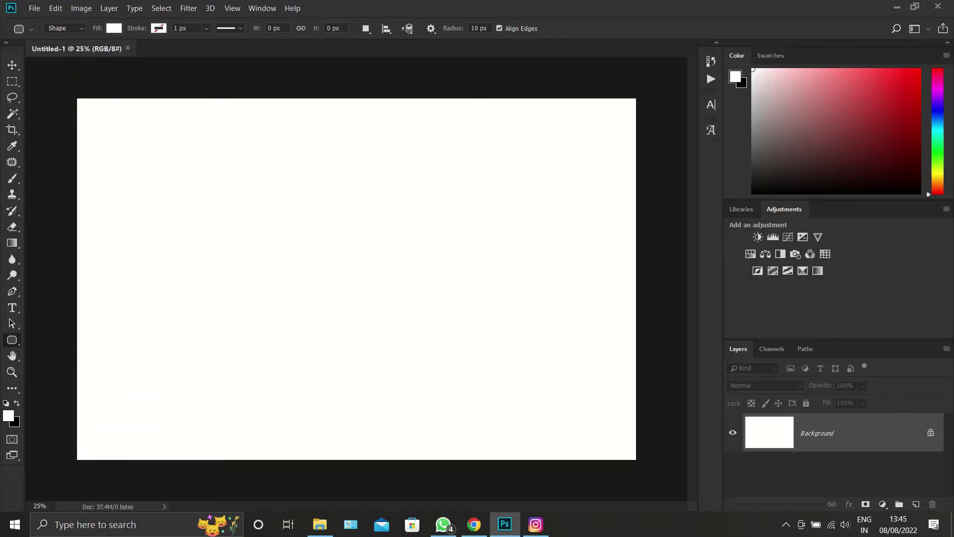
- Draw a cyan-filled rounded rectangle and squash it to half height as a flat rhombus
mouse_move(286, 237)
left_mouse_down()
mouse_move(466, 363)
mouse_move(420, 354)
left_mouse_up()
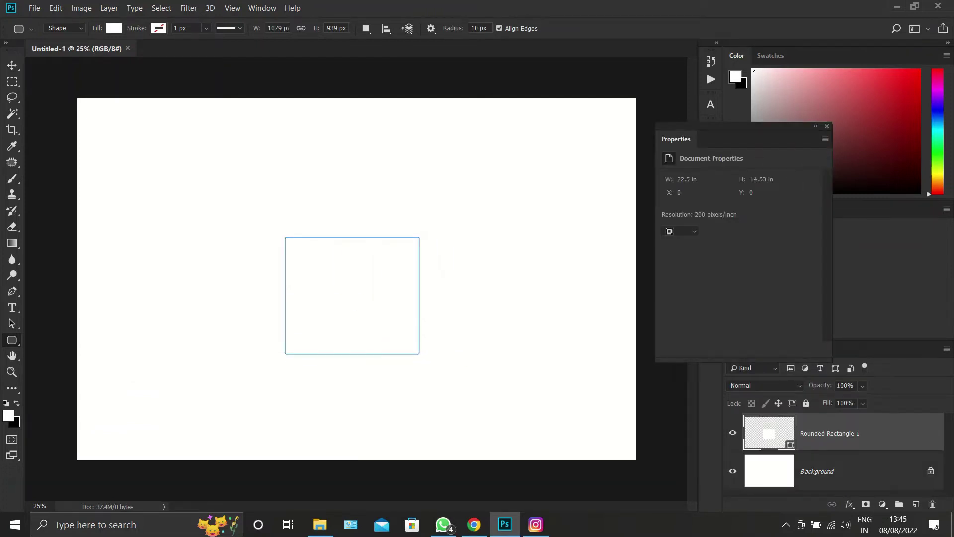
left_click(114, 27)
left_click(89, 107)
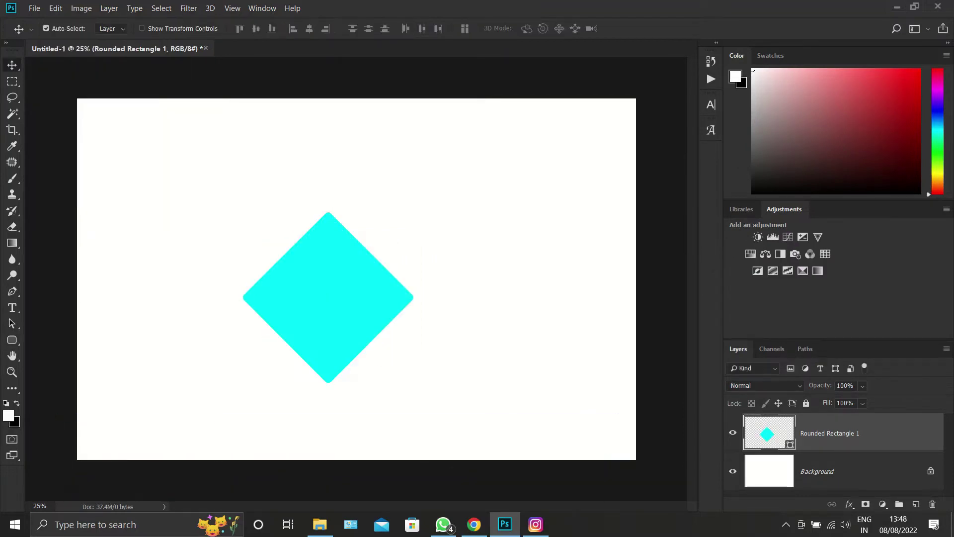
key("ctrl+t")
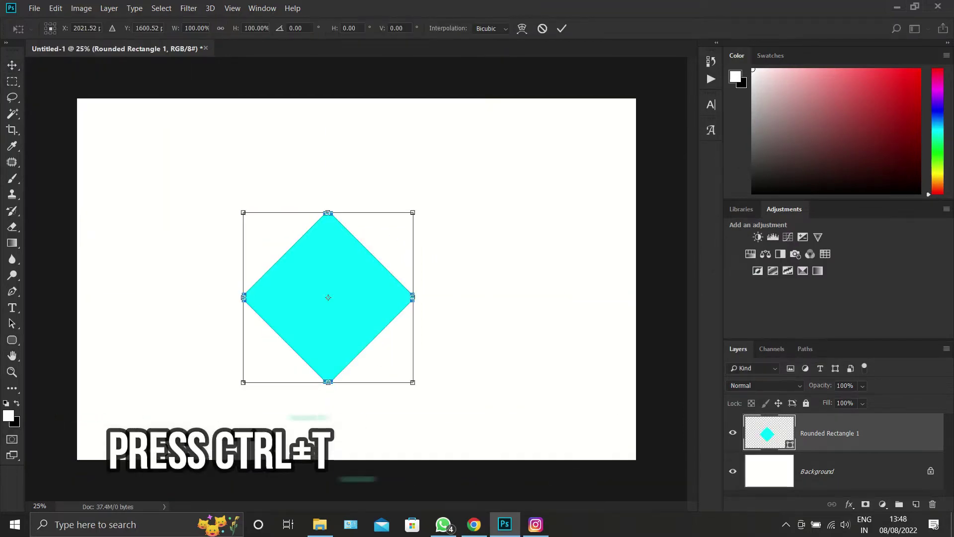
left_click_drag(328, 214, 328, 280)
key("Return")
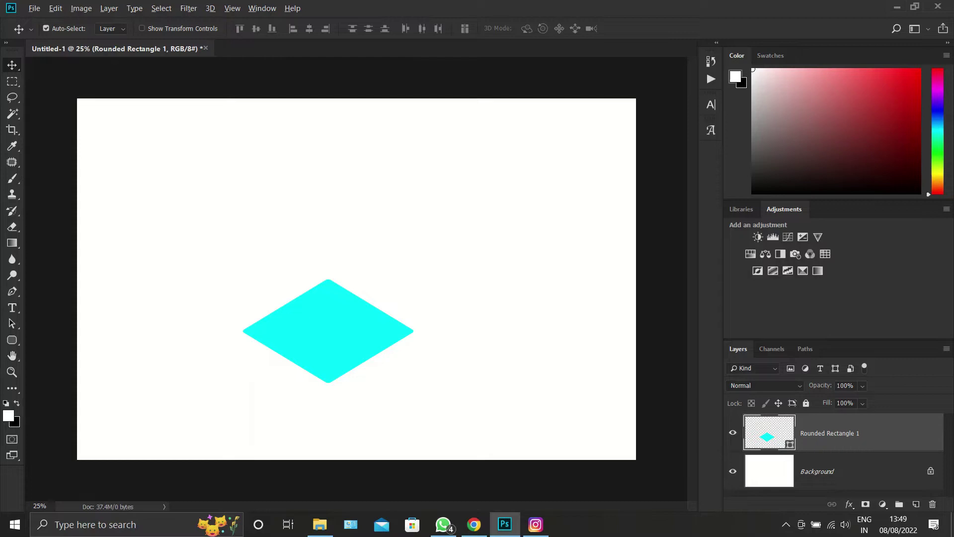
- Stack downward copies of the rhombus for thickness and group them into Group 1
key("alt+Down")
key("alt+Down")
key("alt+Down")
key("alt+Down")
key("alt+Down")
key("alt+Down")
key("alt+Down")
key("alt+Down")
key("alt+Down")
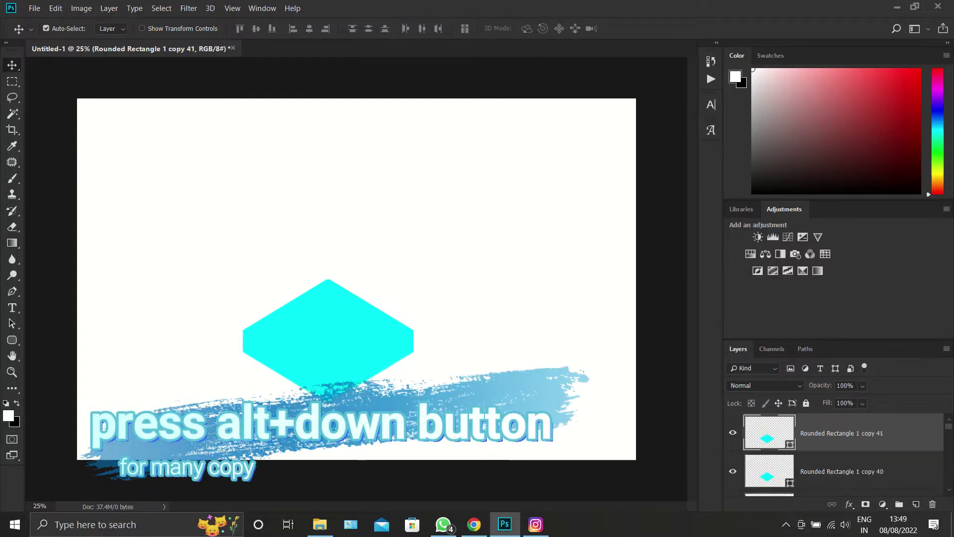
scroll(834, 453, "down", 2)
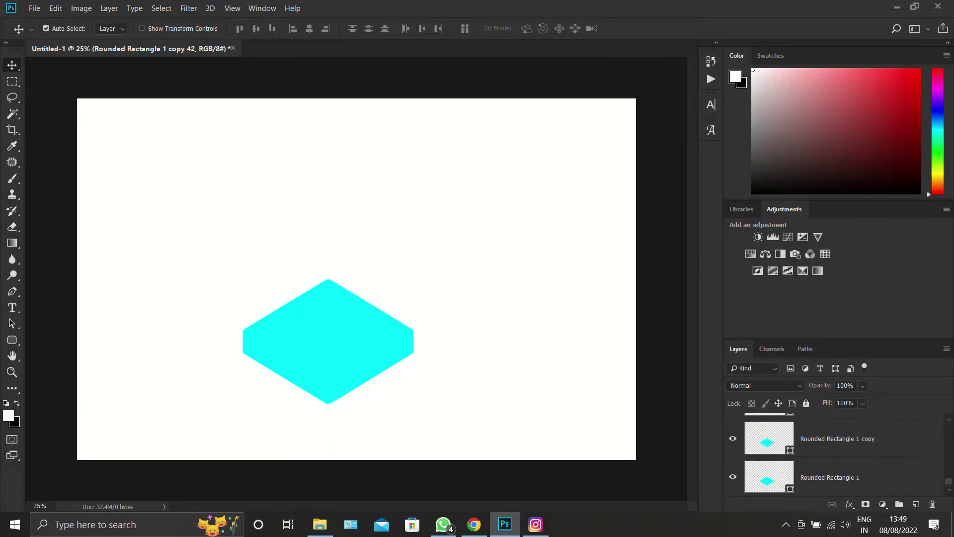
left_click(845, 434, "shift")
key("ctrl+g")
left_click(733, 421)
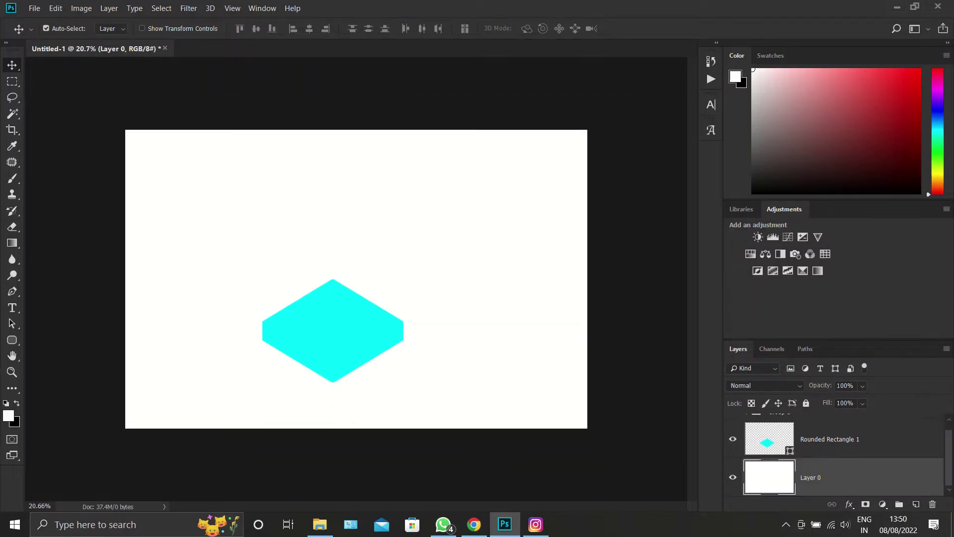
- Select Rounded Rectangle 1 with Group 1 and move the cyan block slightly right and up
key("alt+bracketright")
key("shift+alt+bracketright")
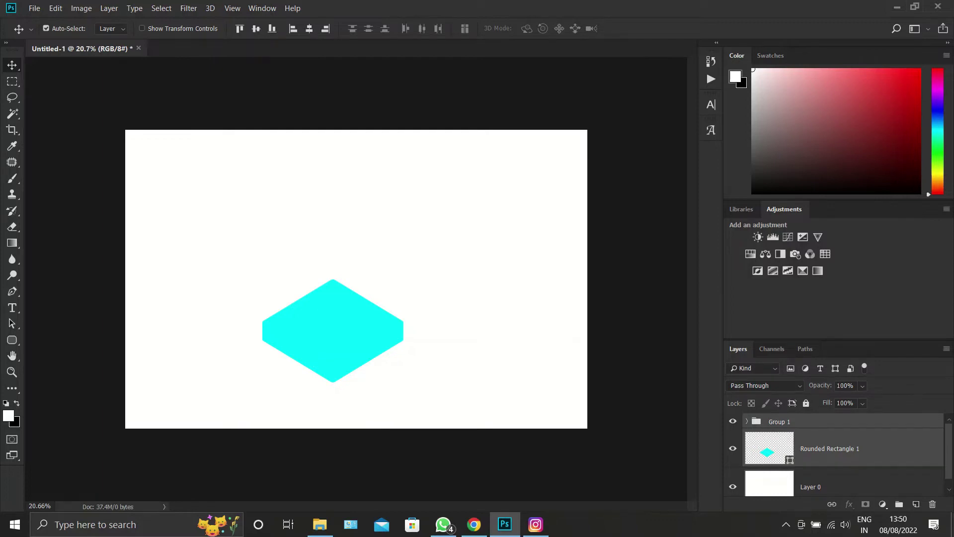
mouse_move(333, 330)
left_mouse_down()
mouse_move(356, 332)
mouse_move(356, 320)
left_mouse_up()
key("alt+bracketleft")
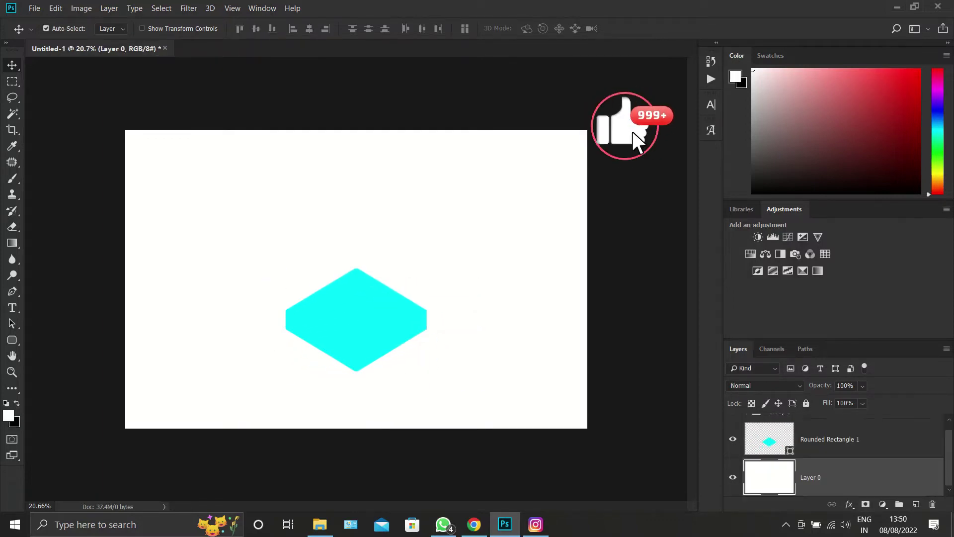
key("r")
key("alt+bracketright")
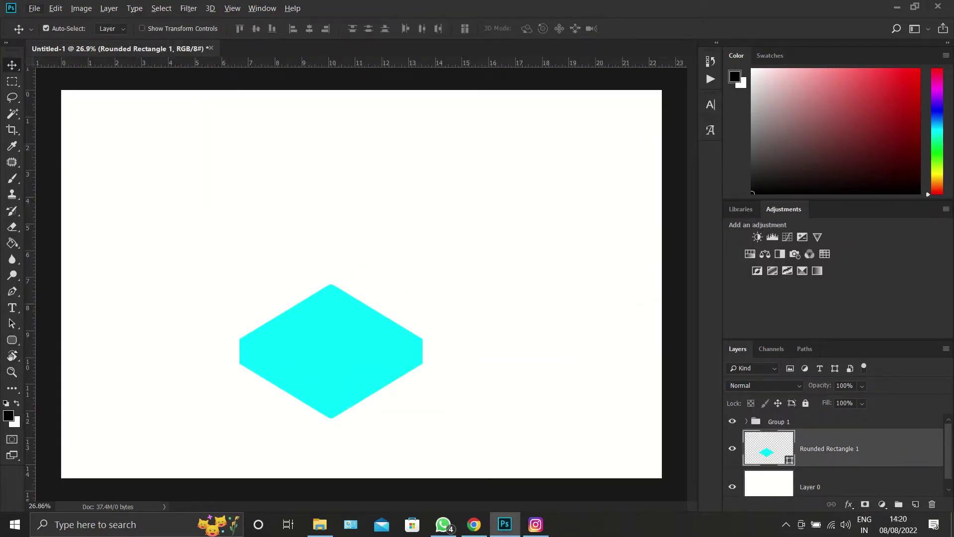
- Duplicate the top face above Group 1 and name the copy 'base'
key("ctrl+j")
key("ctrl+bracketright")
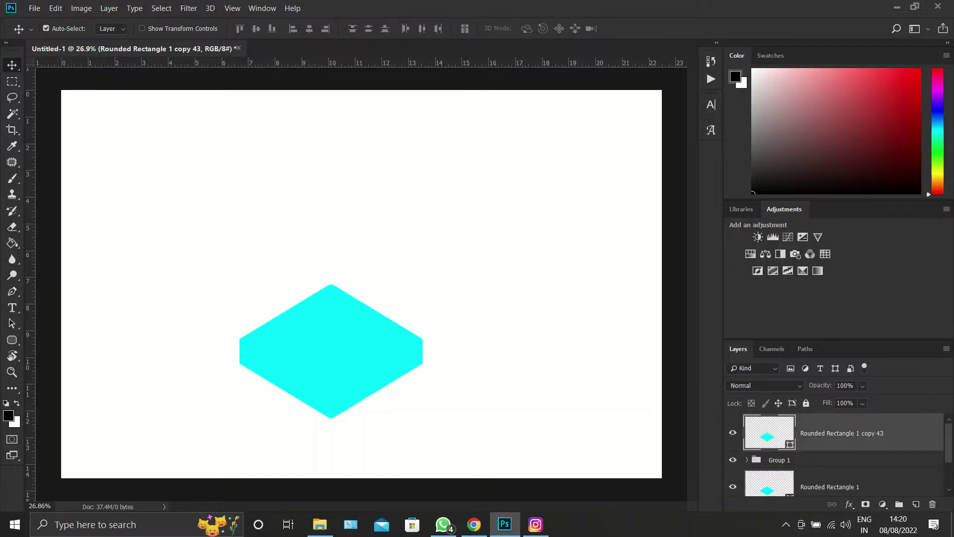
key("ctrl+alt+z")
key("ctrl+alt+z")
double_click(829, 448)
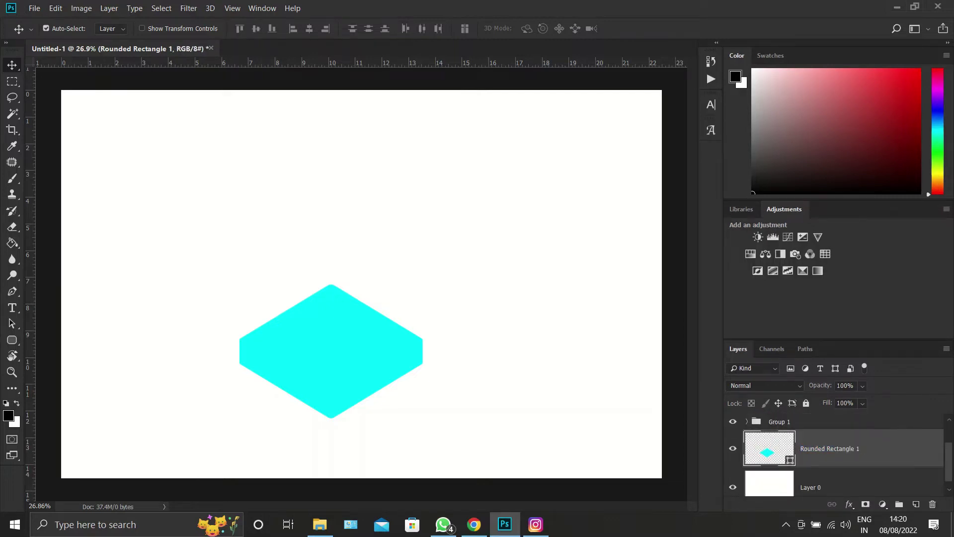
key("ctrl+j")
key("ctrl+bracketright")
type("base")
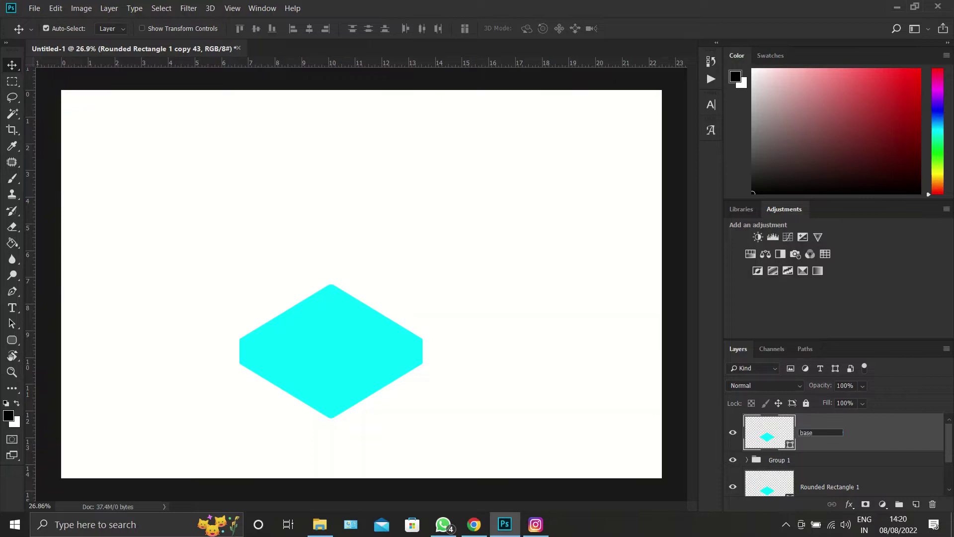
key("Return")
- Add a 0° Gradient Fill layer clipped to Group 1 to shade the sides dark teal
key("alt+bracketleft")
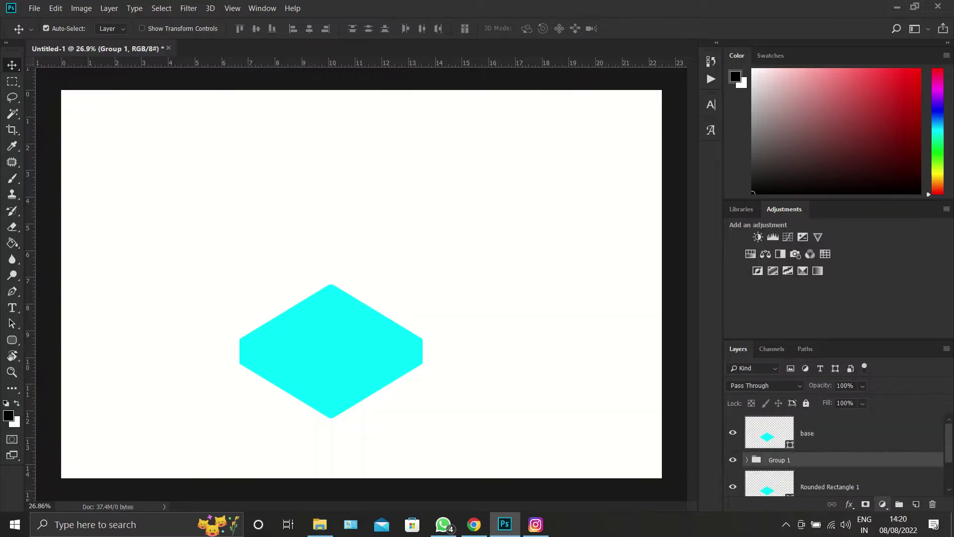
left_click(883, 504)
left_click(875, 296)
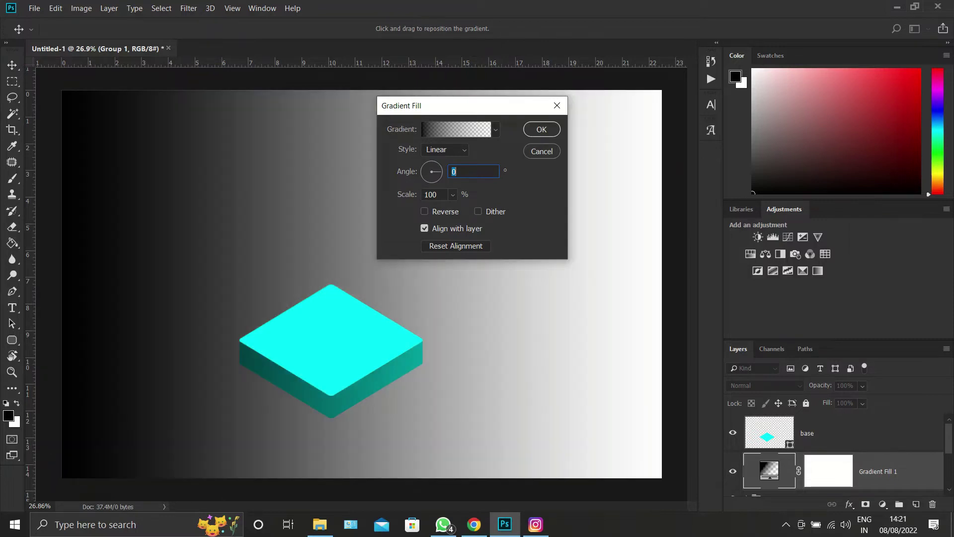
left_click(542, 129)
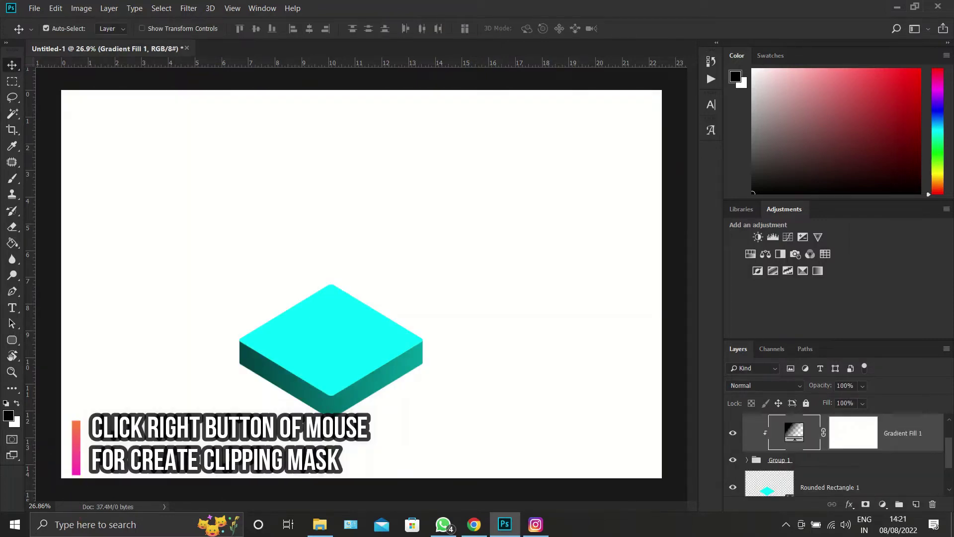
key("Escape")
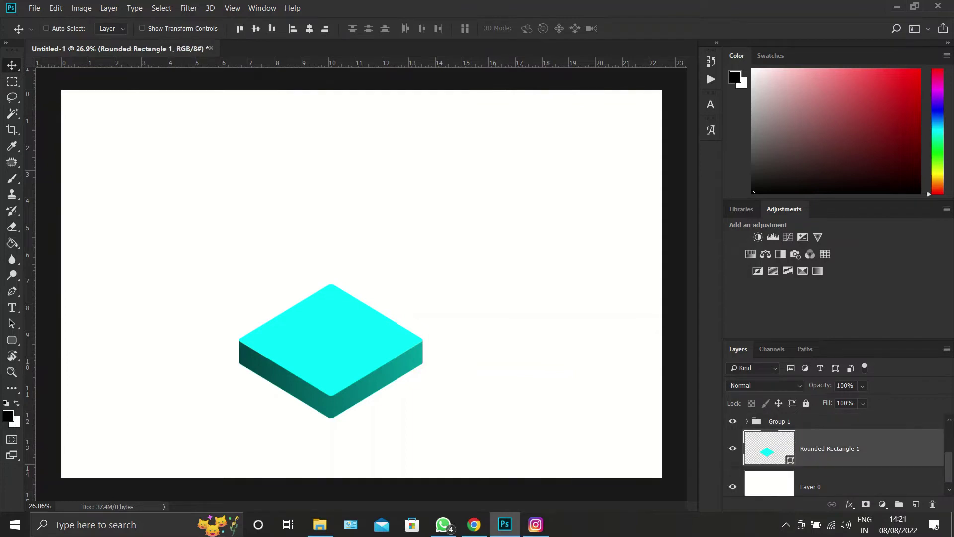
- Load the top face's outline as a selection for building the black shadow copies
left_click(769, 448, "ctrl")
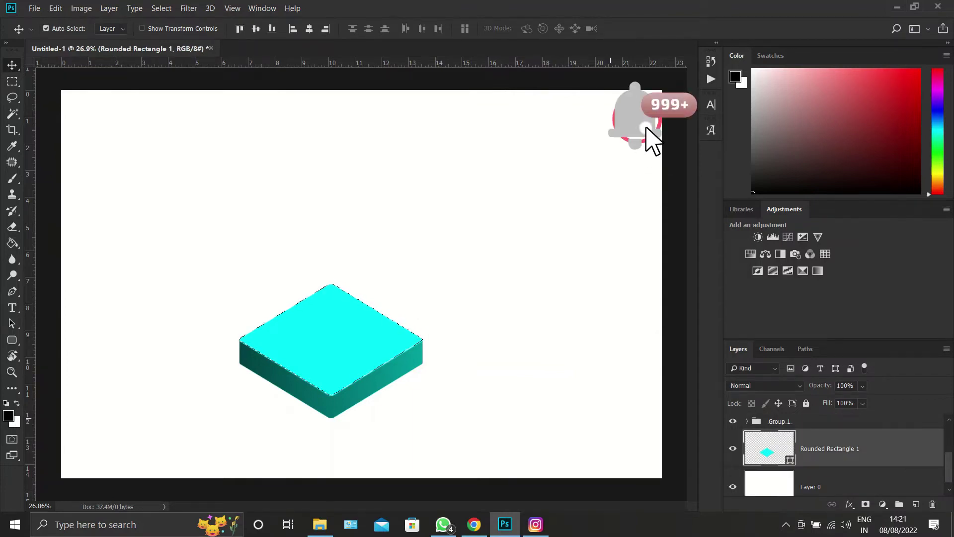
right_click(769, 446)
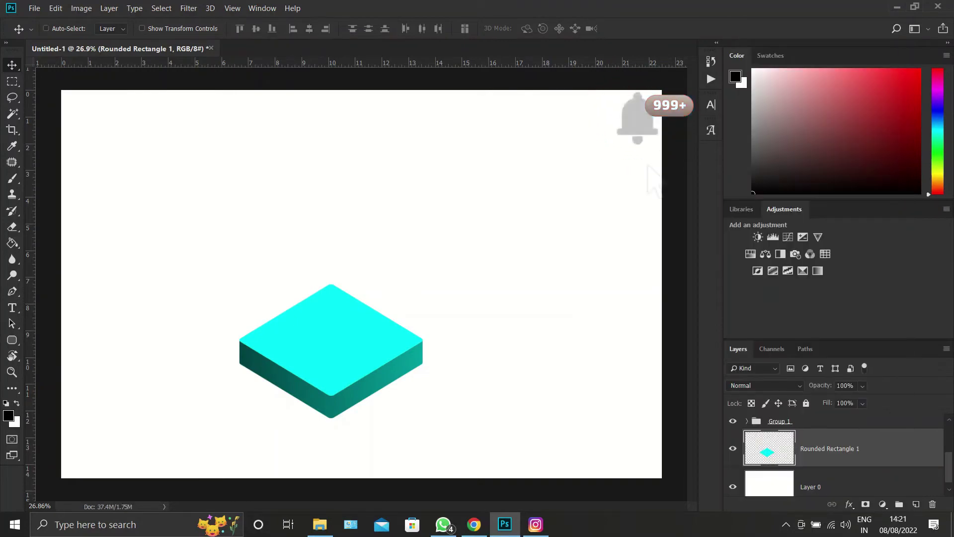
key("ctrl+shift+d")
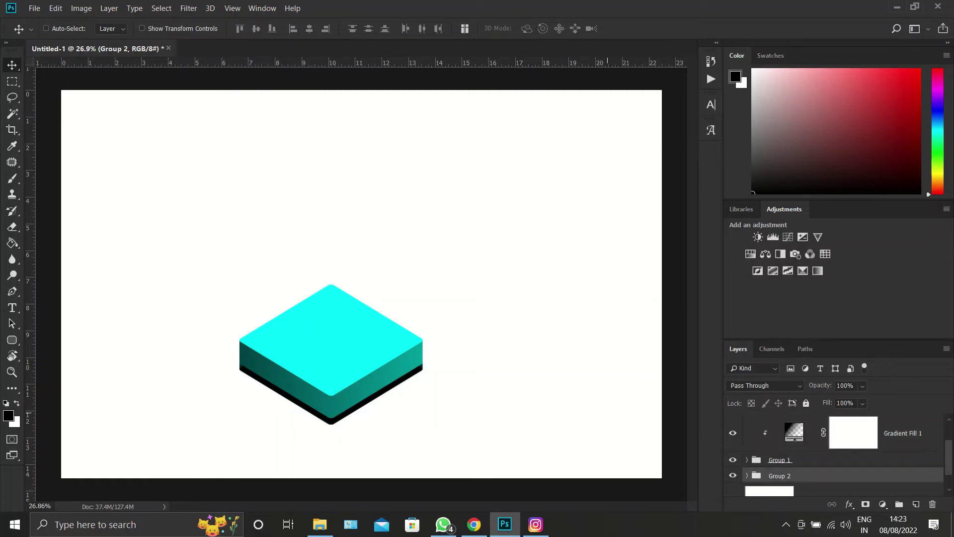
- Shift the black shadow group down and left beneath the cyan block
key("ctrl+t")
left_click_drag(393, 336, 388, 367)
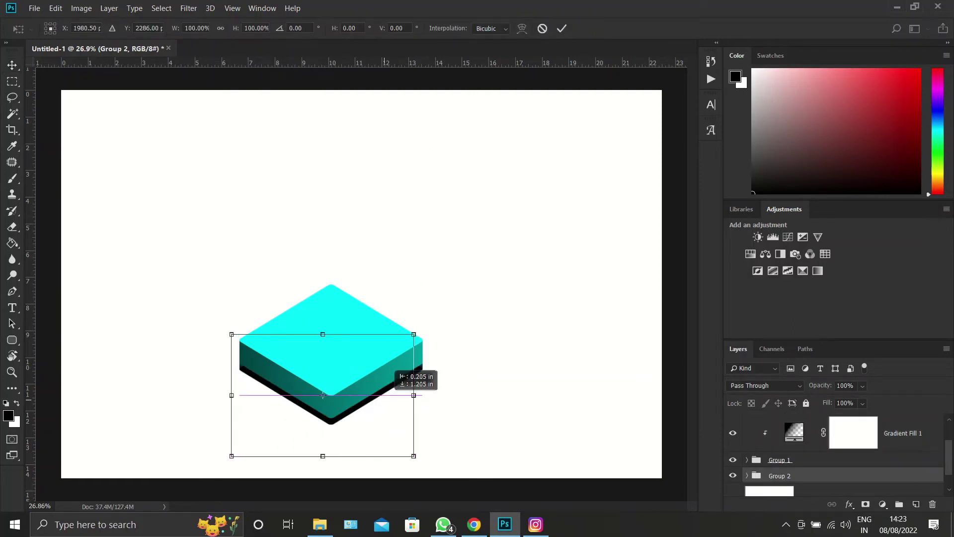
left_click_drag(323, 396, 322, 385)
key("Return")
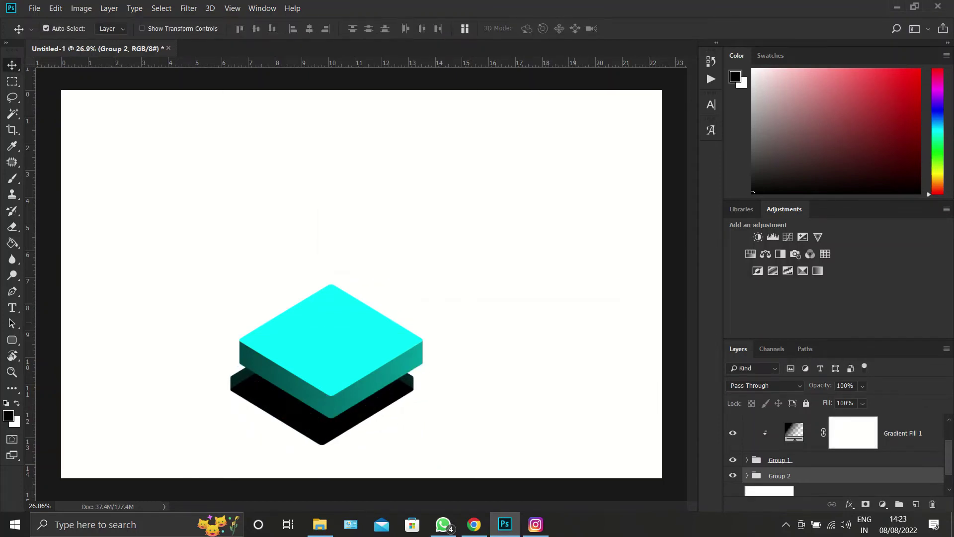
- Merge the shadow group into one layer, then regroup it as Group 2
key("ctrl+shift+g")
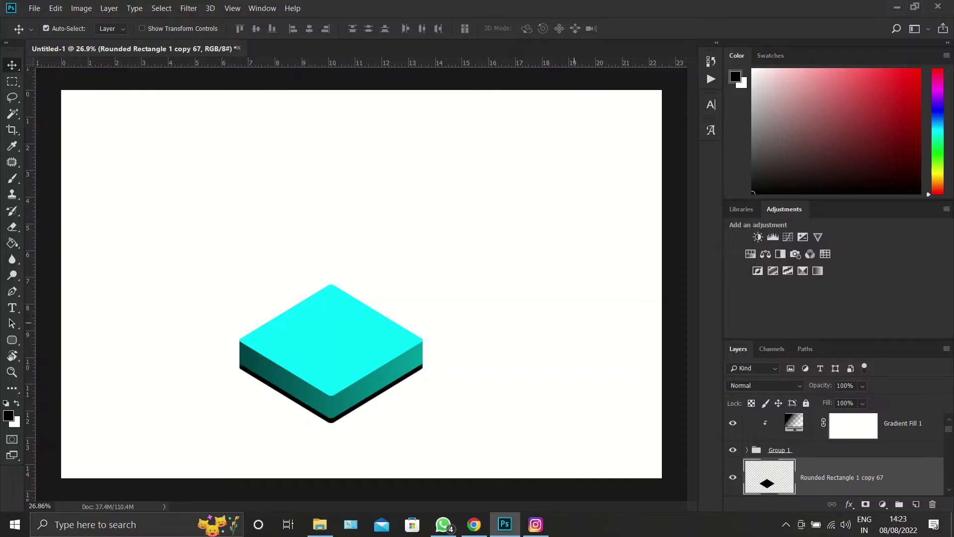
scroll(835, 452, "down", 15)
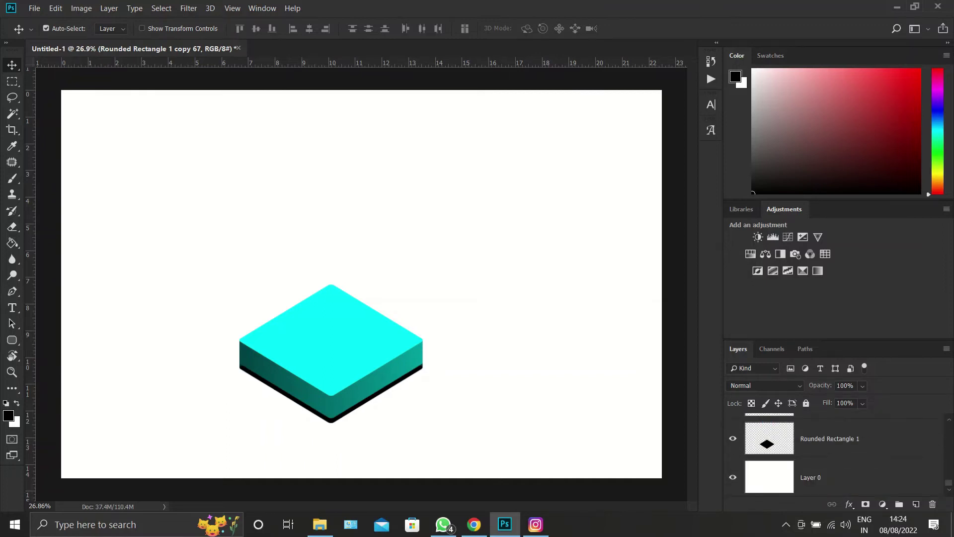
key("ctrl+g")
key("alt+s")
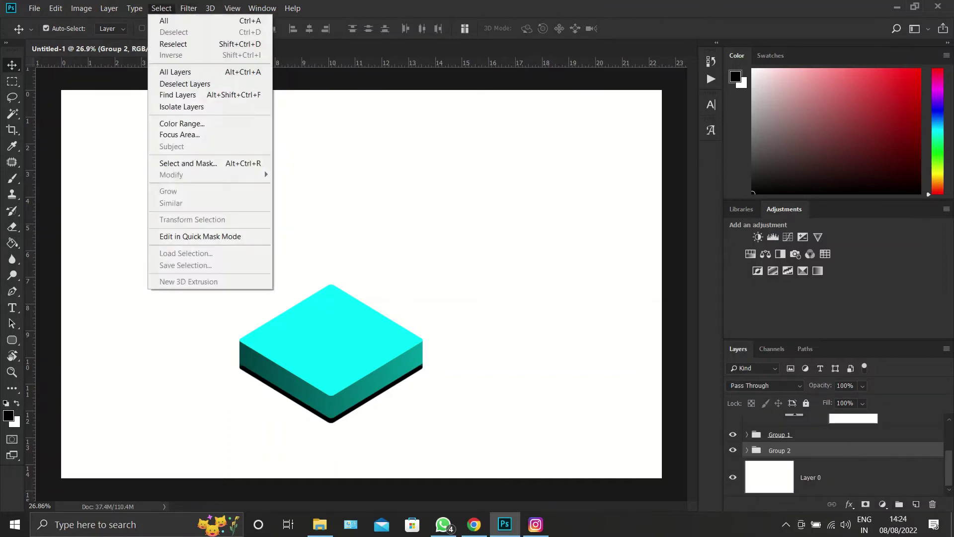
key("Right")
key("Escape")
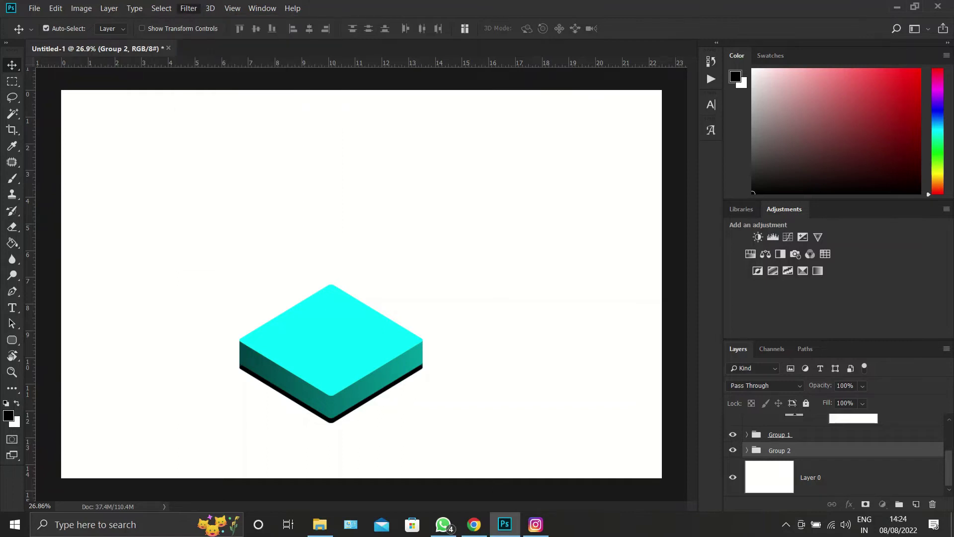
- Select the shadow copy in Group 2 and bring up the Gaussian Blur filter
left_click(746, 449)
right_click(842, 438)
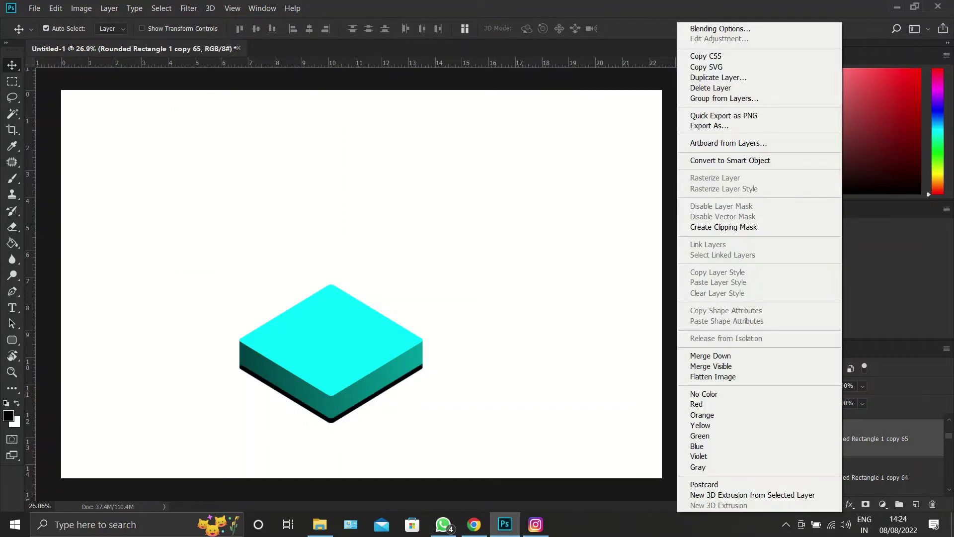
left_click(711, 366)
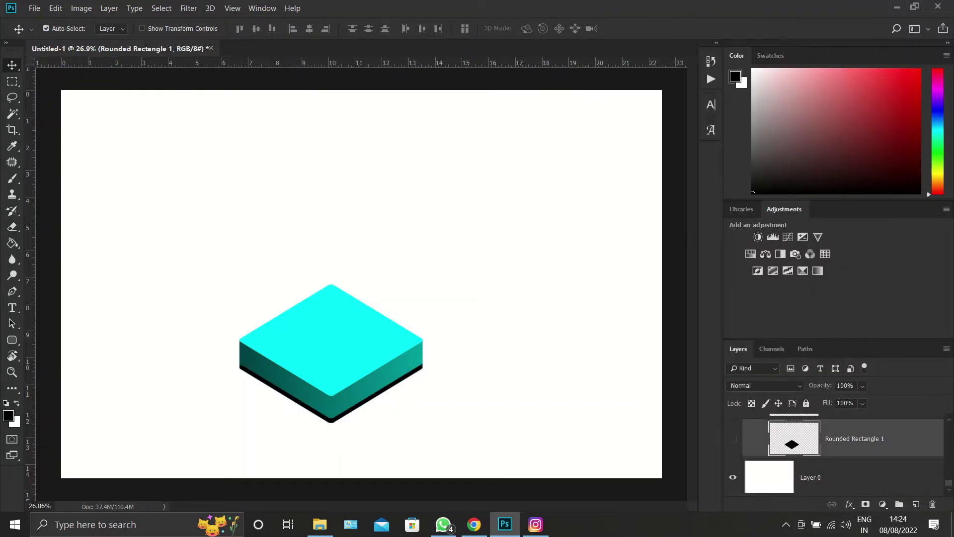
key("alt+t")
key("Up")
key("Right")
key("Escape")
key("Escape")
key("ctrl+alt+f")
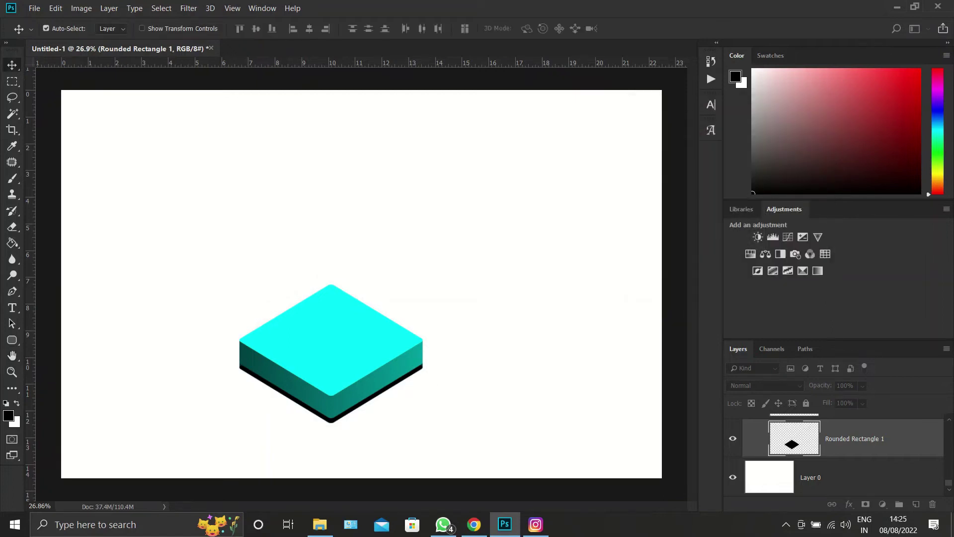
key("alt+t")
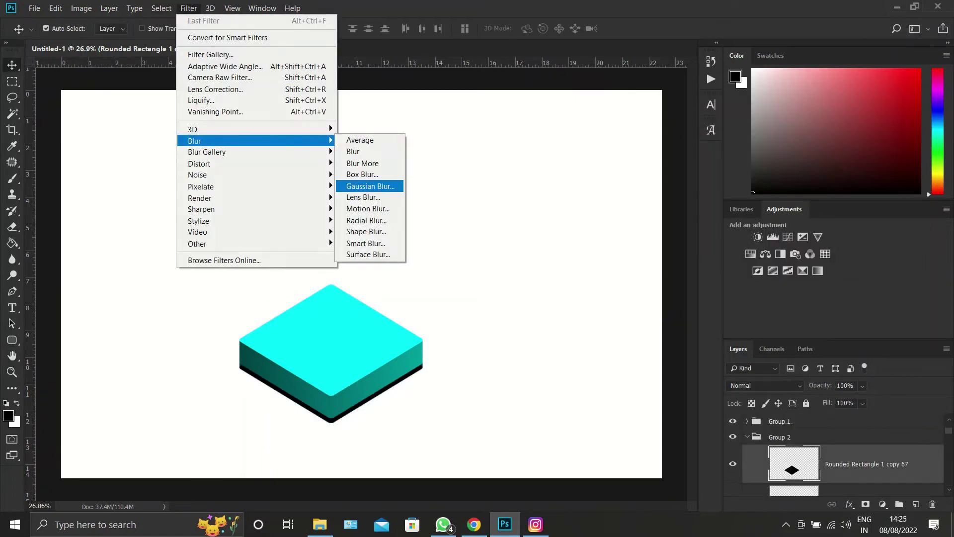
- Blur the shadow copy about 70 px, set Group 2 to 97% opacity and nudge it down
key("Return")
left_click_drag(670, 301, 713, 301)
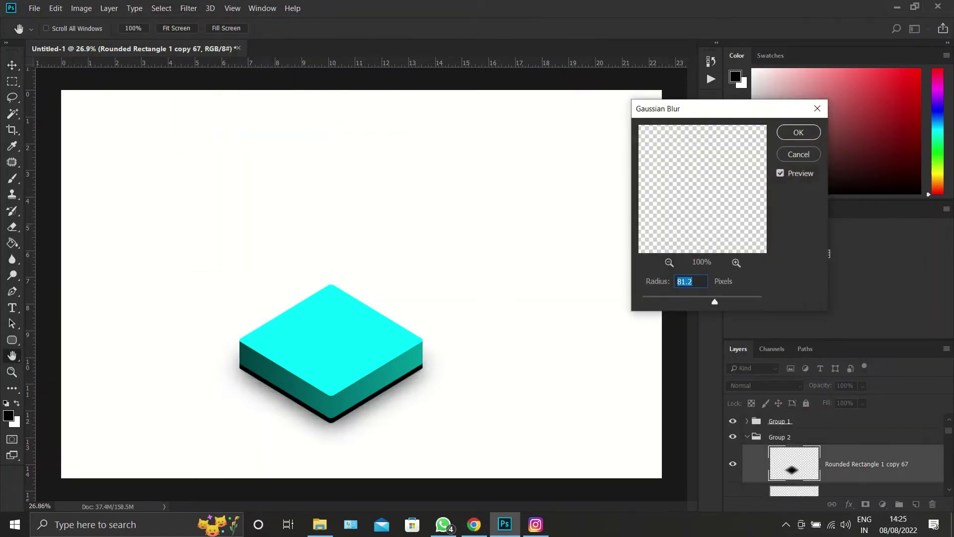
key("Return")
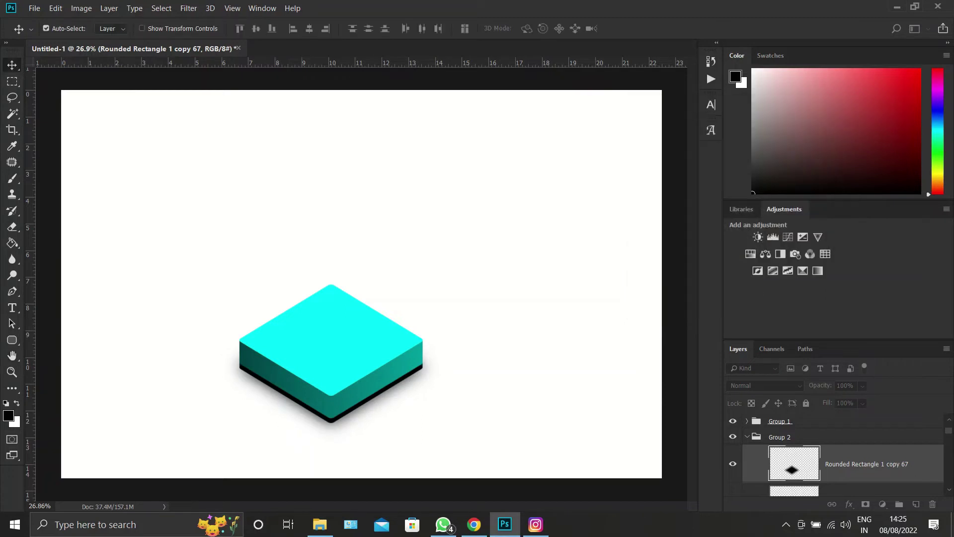
key("alt+bracketright")
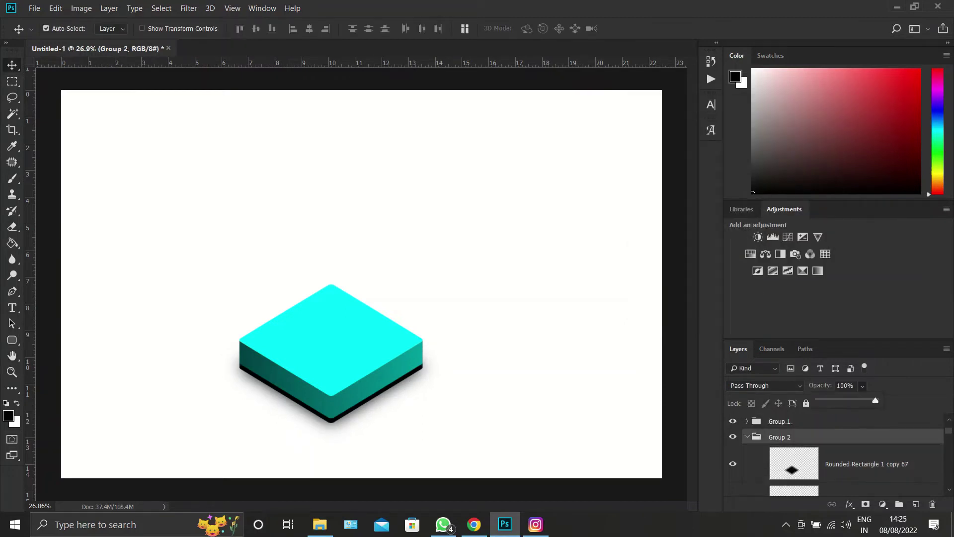
left_click_drag(875, 400, 876, 401)
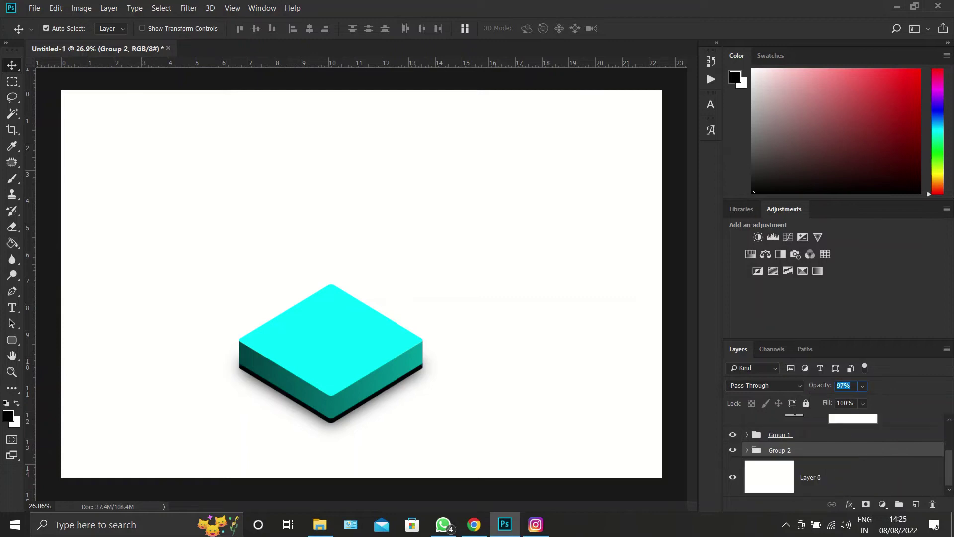
key("shift+Down")
key("shift+Down")
key("shift+Down")
key("shift+Down")
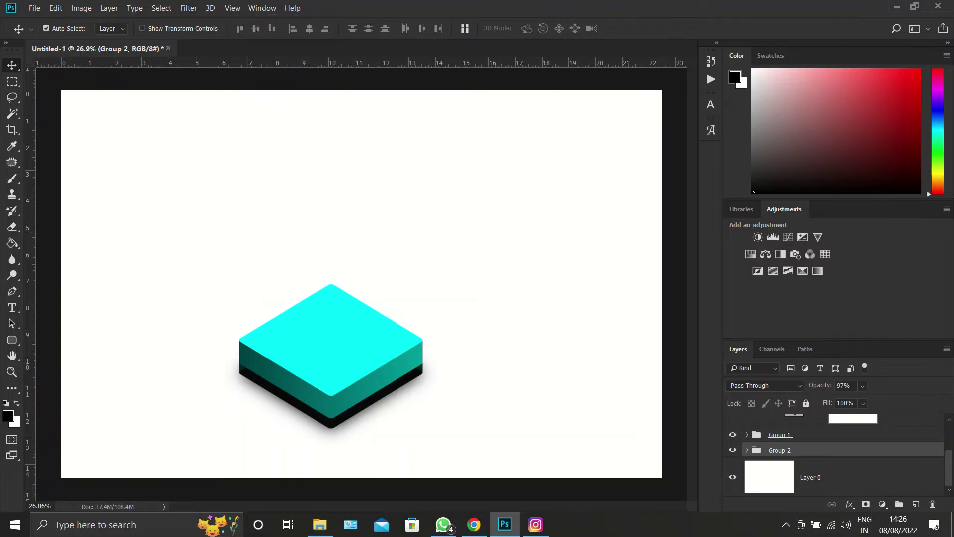
- Merge Group 2 into one layer, give it a small Gaussian blur, and select the base layer
right_click(825, 450)
key("Escape")
right_click(835, 450)
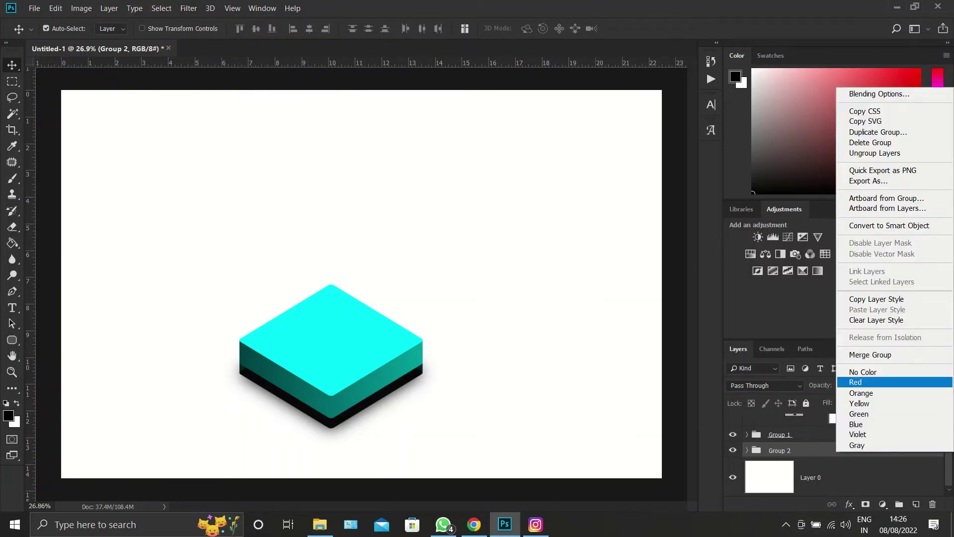
left_click(857, 355)
scroll(835, 452, "up", 1)
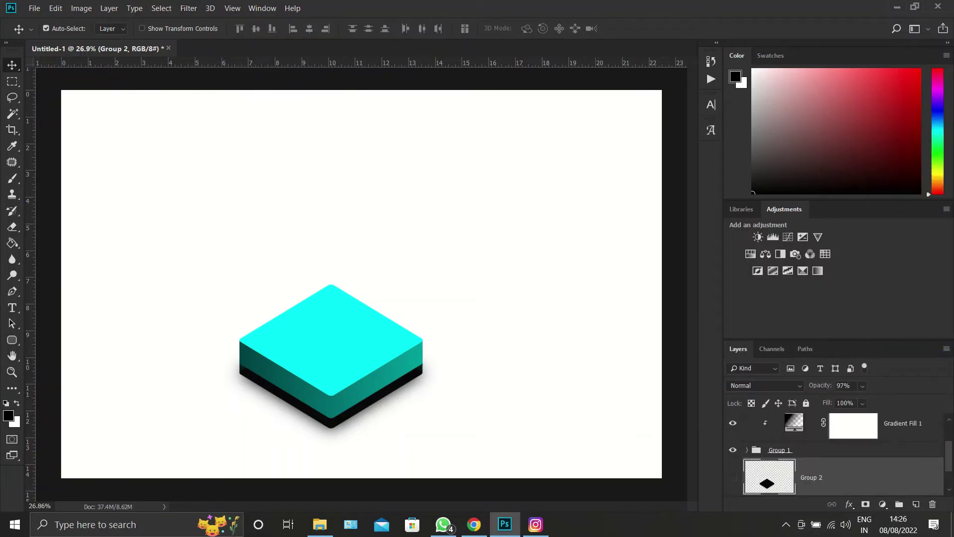
left_click(188, 8)
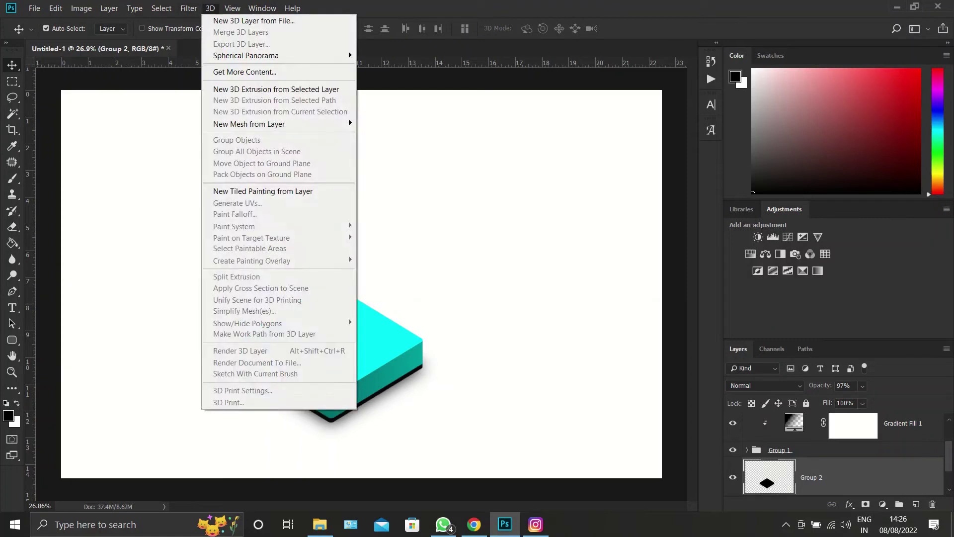
left_click(378, 187)
left_click_drag(676, 301, 694, 301)
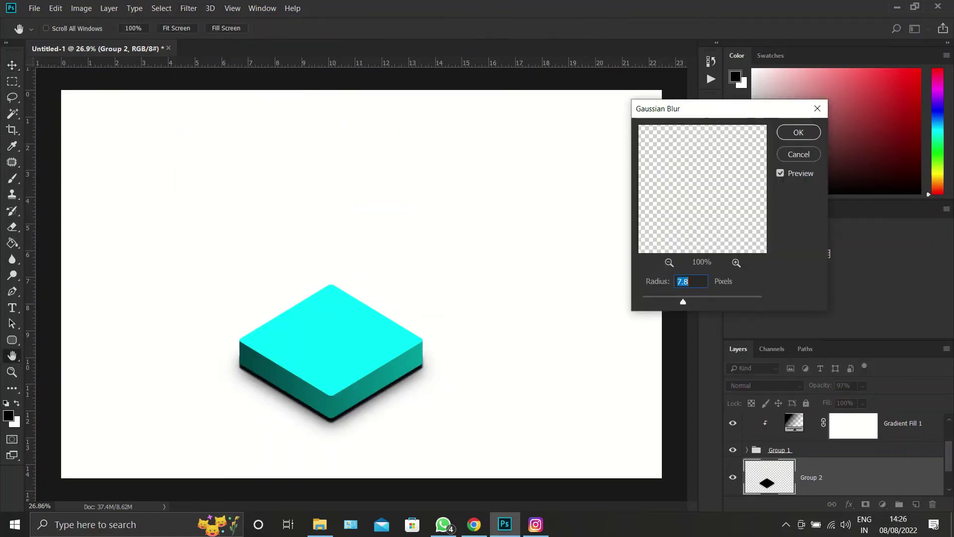
key("Return")
key("v")
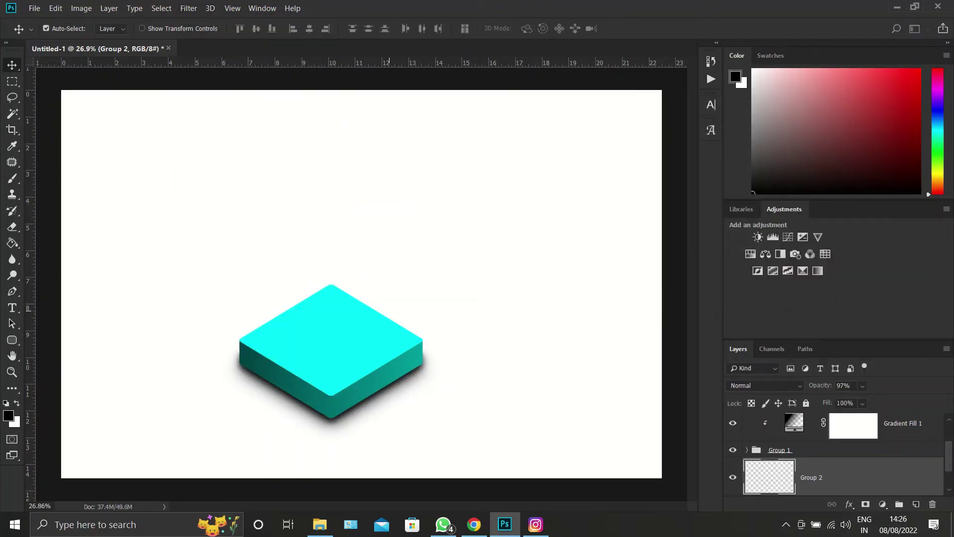
scroll(362, 284, "down", 1)
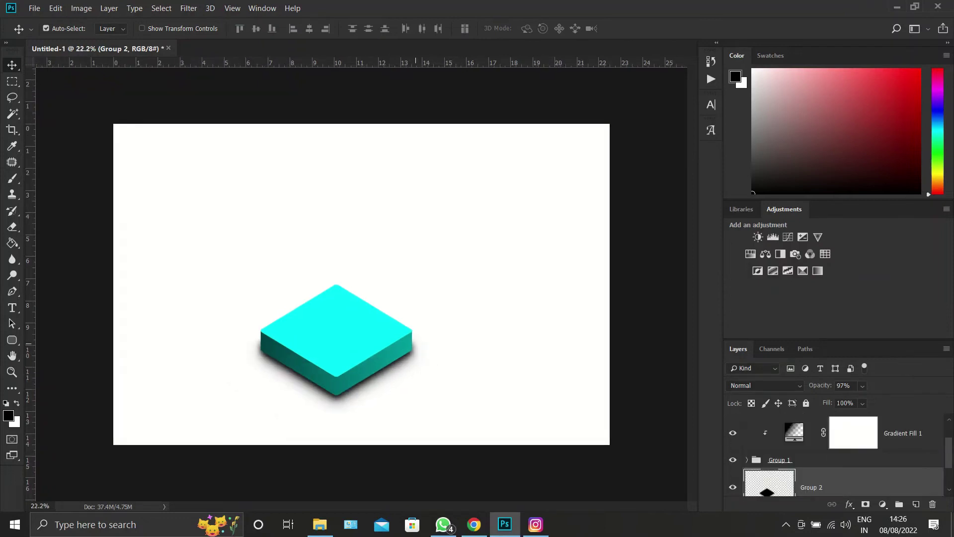
key("alt+period")
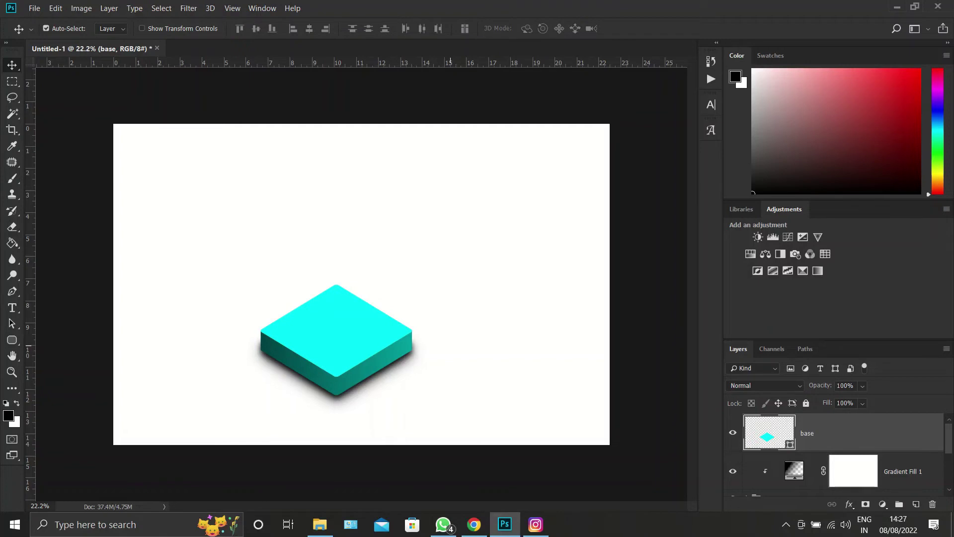
- Switch to the Custom Shape tool and find the ® symbol in the shape library
right_click(12, 340)
left_click(59, 396)
left_click(487, 28)
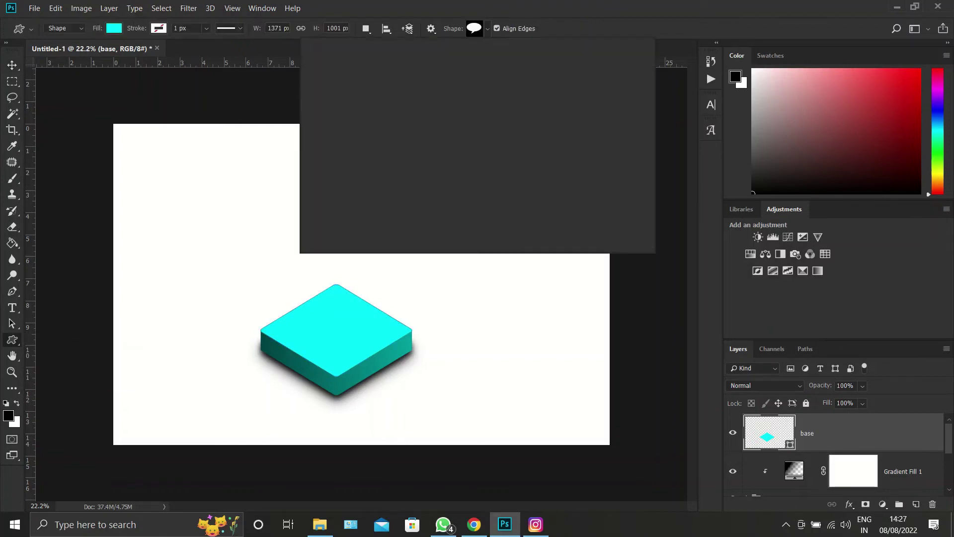
scroll(457, 145, "down", 1)
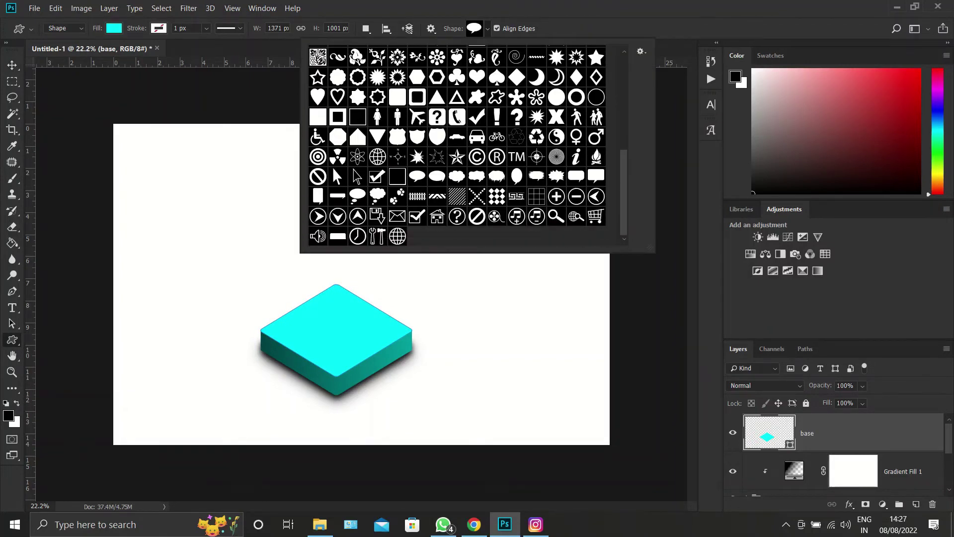
scroll(458, 144, "up", 2)
scroll(457, 144, "up", 1)
scroll(457, 144, "up", 3)
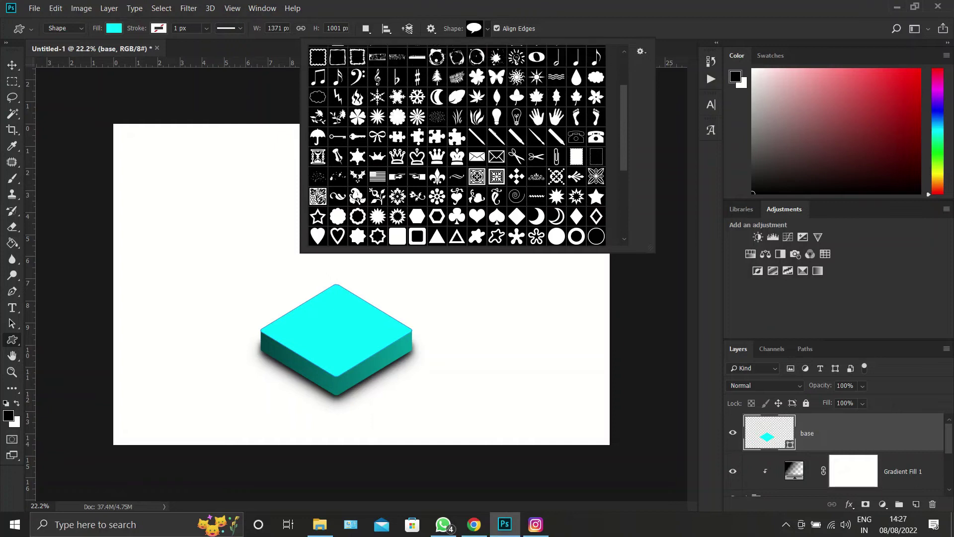
scroll(458, 145, "up", 2)
scroll(457, 144, "up", 2)
scroll(457, 144, "down", 2)
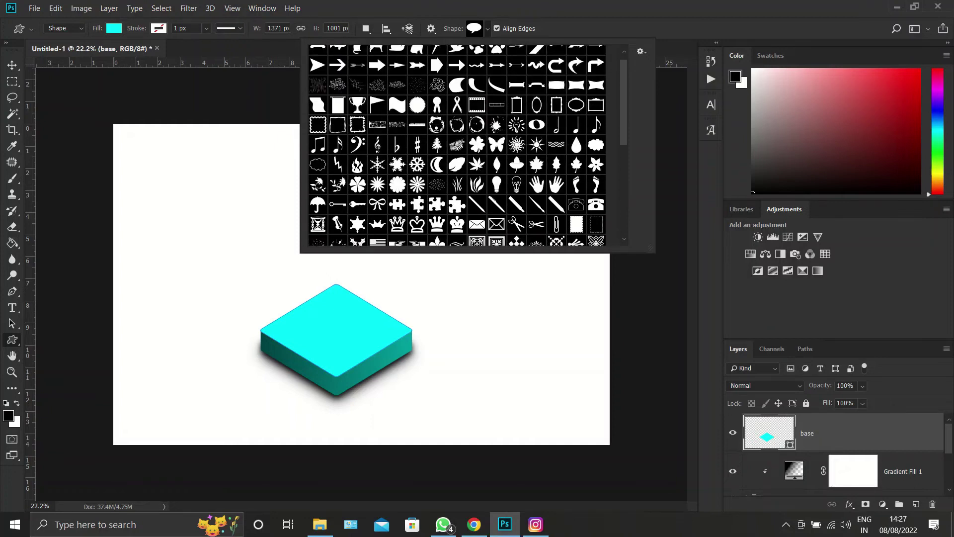
scroll(457, 144, "down", 2)
scroll(457, 144, "down", 2)
scroll(458, 144, "down", 3)
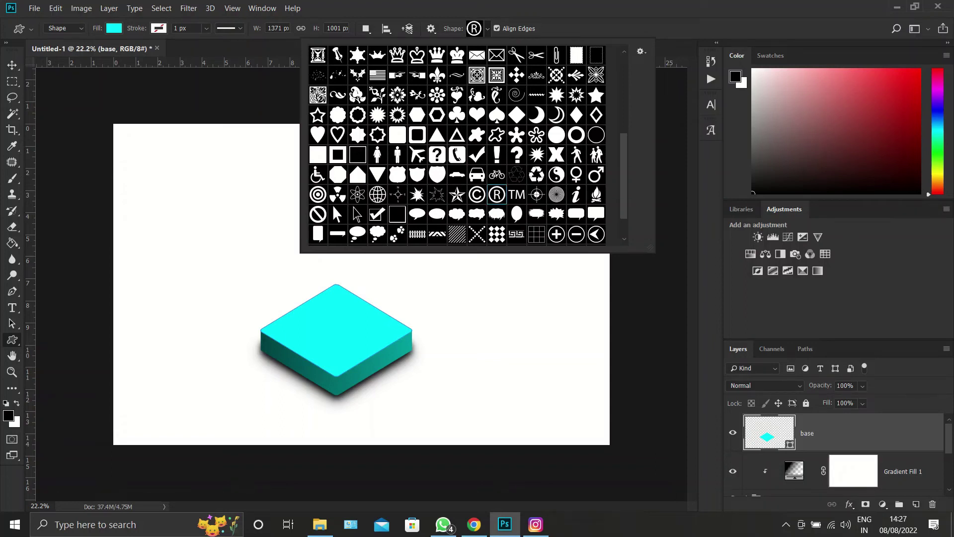
- Draw a white-filled ® symbol as its own Shape 1 layer beside the block
left_click_drag(311, 311, 363, 362)
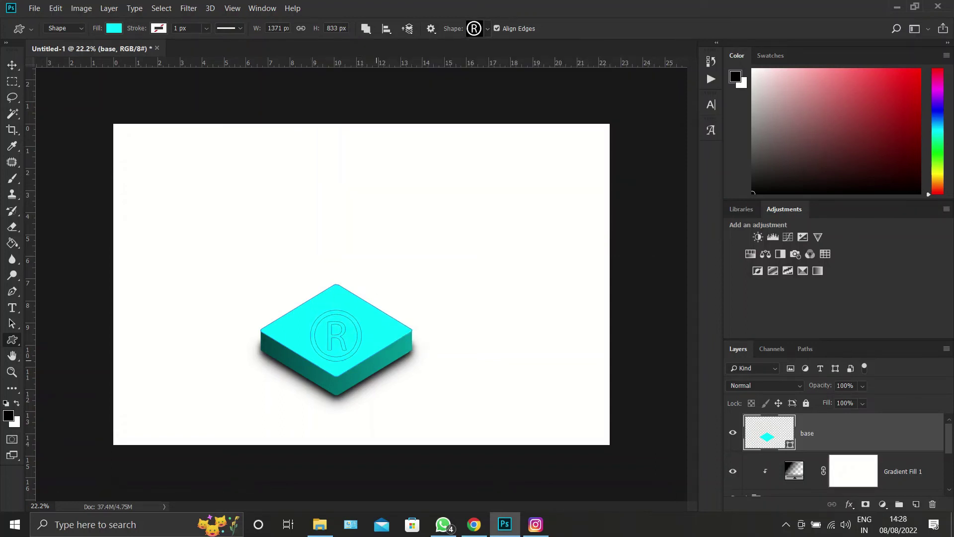
left_click(114, 28)
left_click(54, 93)
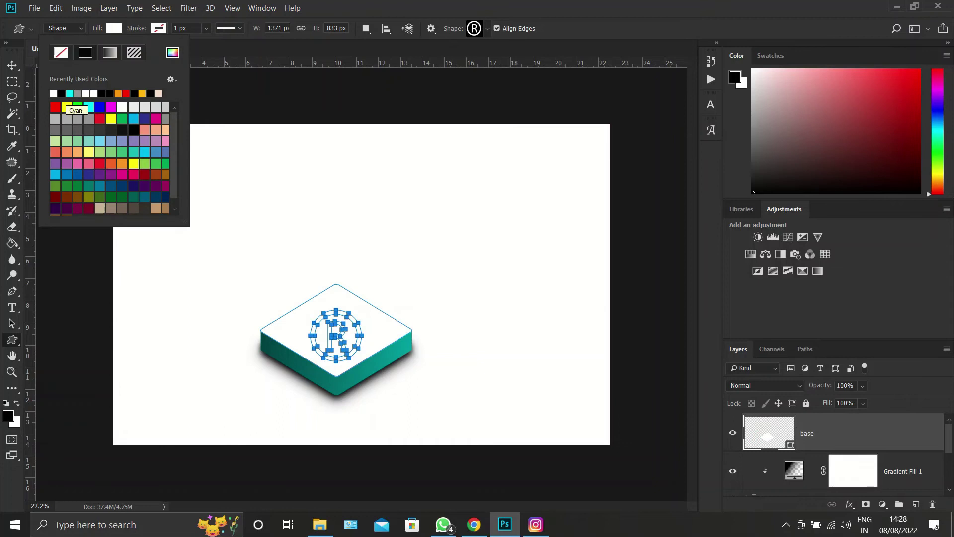
left_click(348, 199)
left_click(509, 213)
key("ctrl+z")
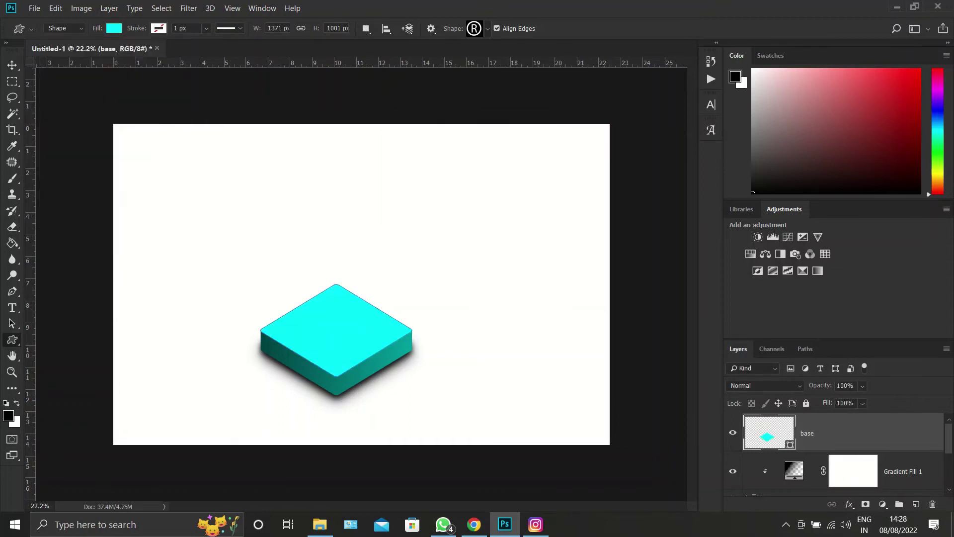
left_click_drag(466, 259, 546, 341)
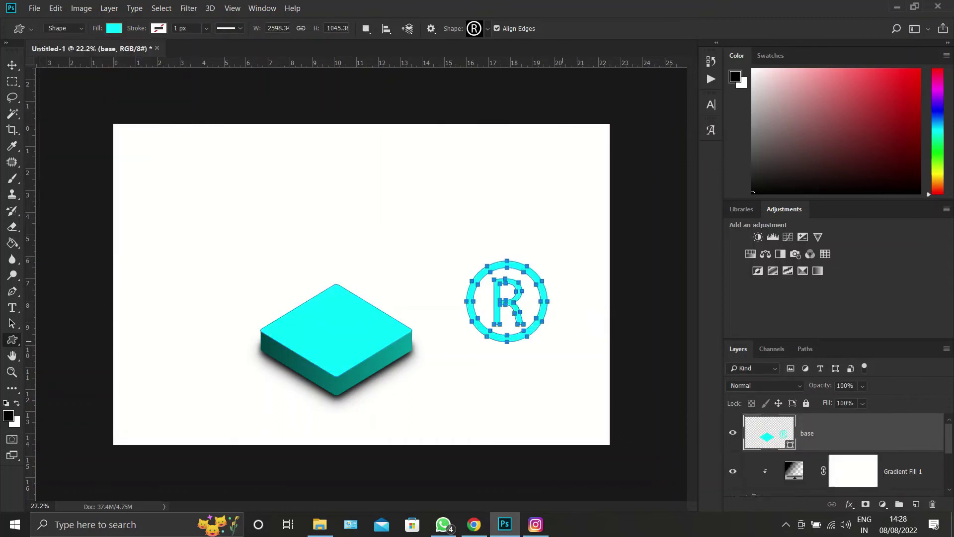
left_click_drag(424, 238, 507, 321)
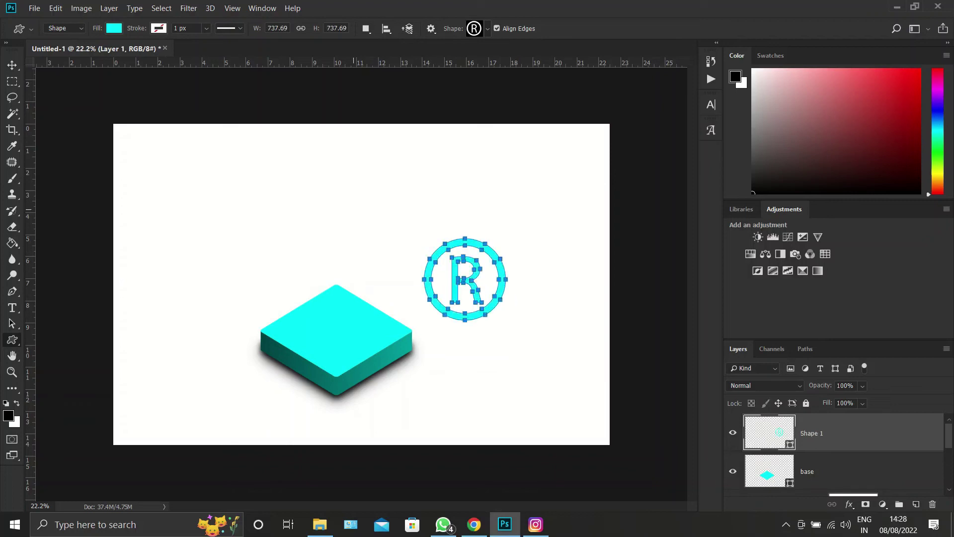
left_click(114, 28)
key("Escape")
key("v")
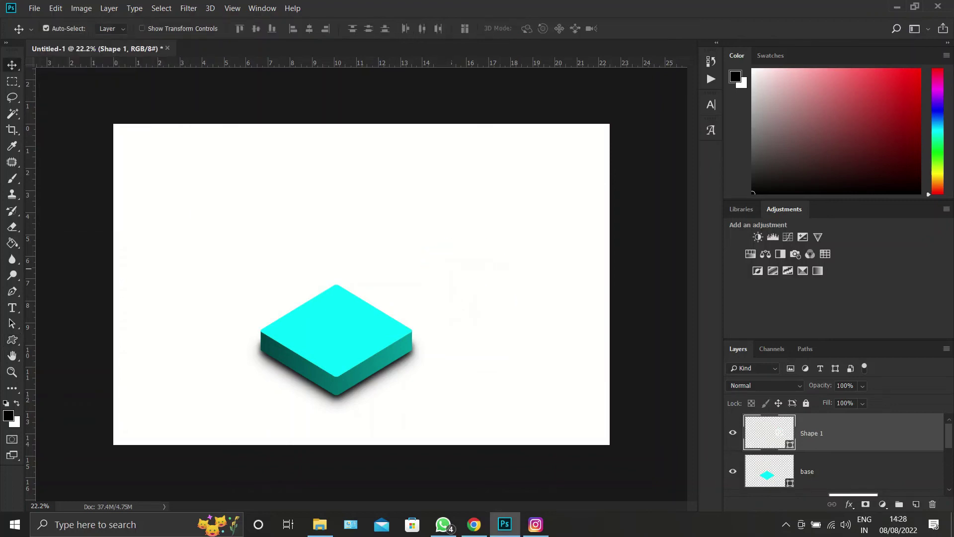
- Move the ® onto the cyan block, scale it down and squash it flat
key("ctrl+t")
left_click_drag(464, 278, 346, 318)
left_click_drag(394, 366, 364, 353)
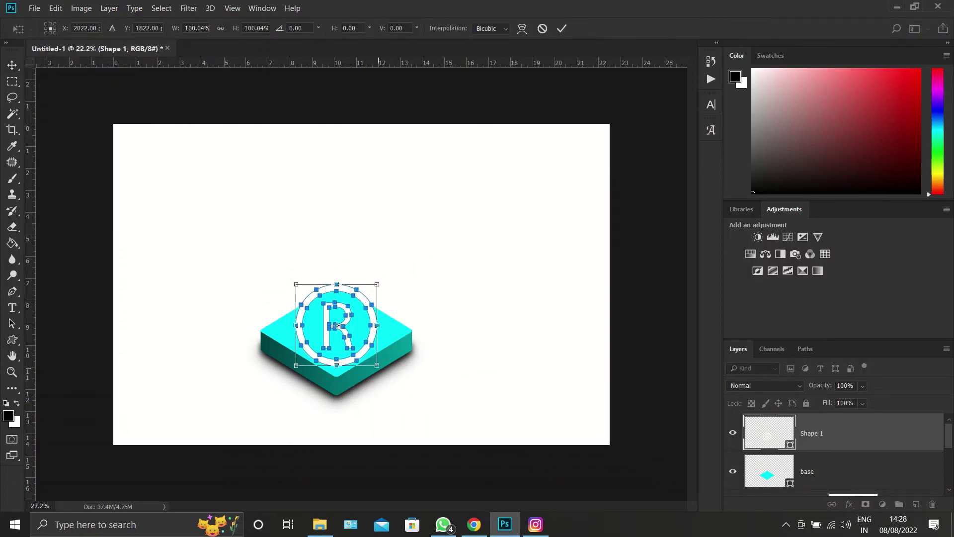
left_click_drag(337, 297, 337, 312)
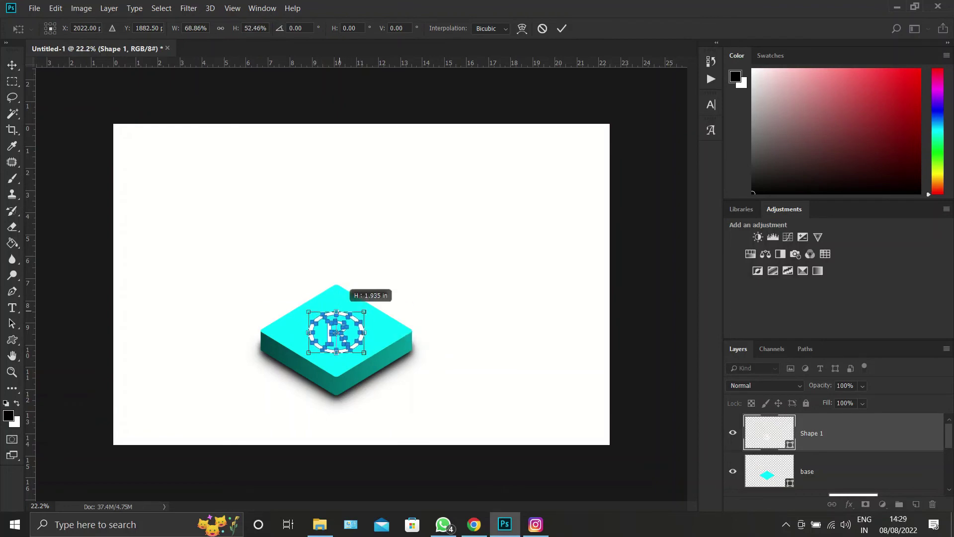
key("Return")
- Rasterize the ® shape layer and stack nudged-down copies to extrude it
scroll(301, 349, "up", 2)
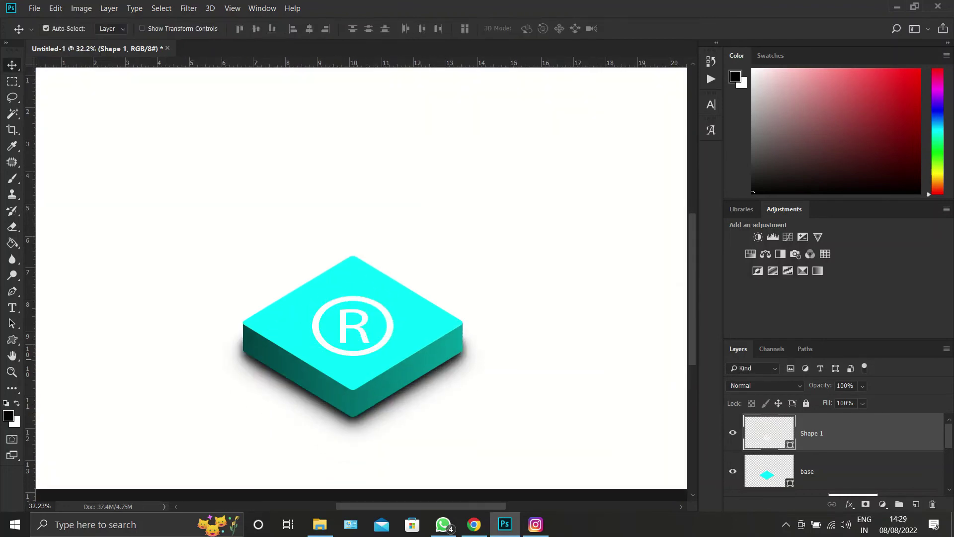
right_click(820, 433)
left_click(845, 177)
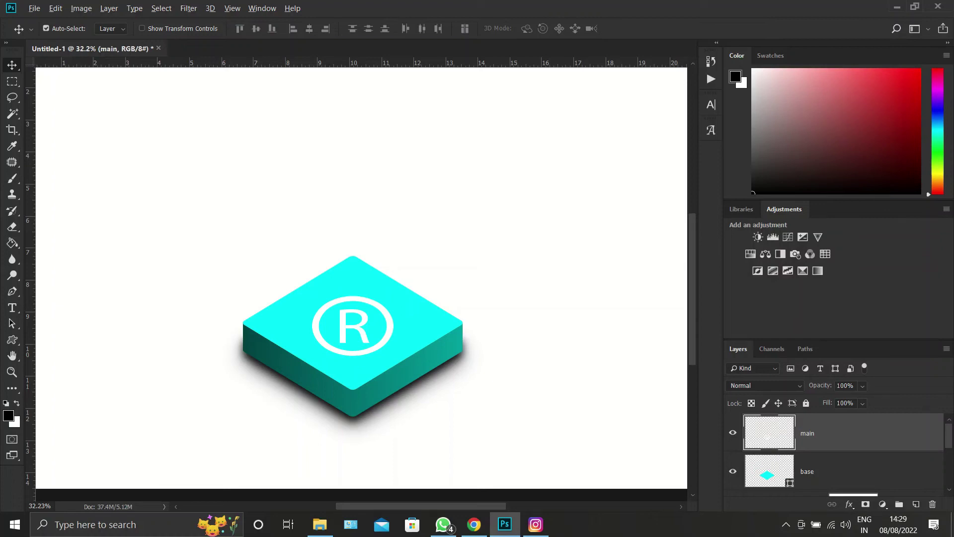
key("ctrl+alt+Down")
key("ctrl+alt+Down")
key("ctrl+alt+Down")
key("ctrl+alt+Down")
key("ctrl+alt+Down")
key("ctrl+alt+Down")
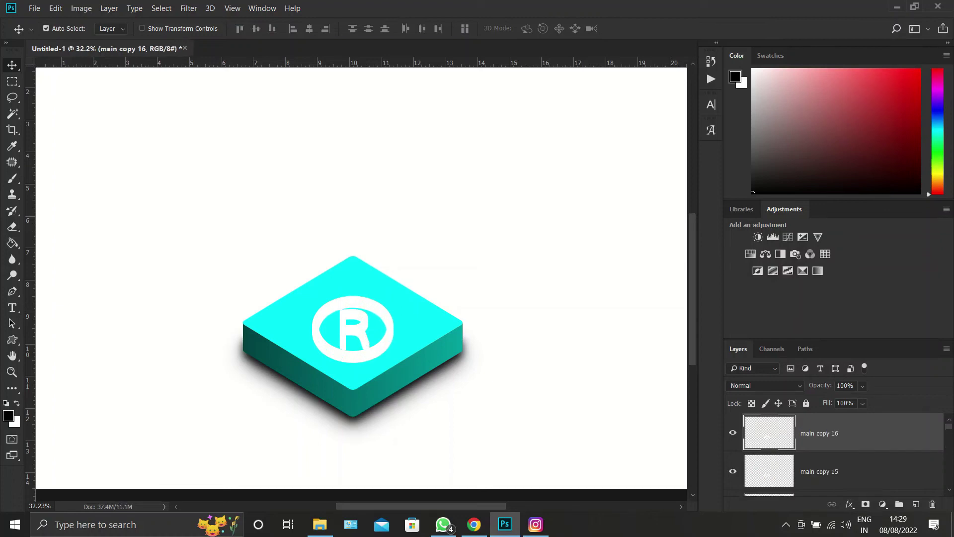
- Select the ® copies, duplicate the flat ® layer to the top, and deselect
scroll(835, 453, "down", 10)
left_click(820, 432)
scroll(835, 452, "up", 5)
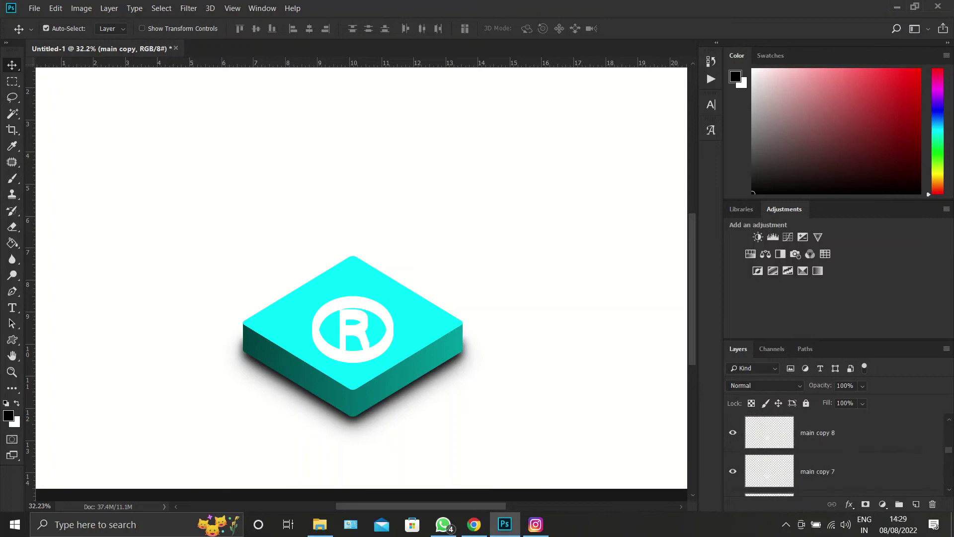
key("ctrl+alt+a")
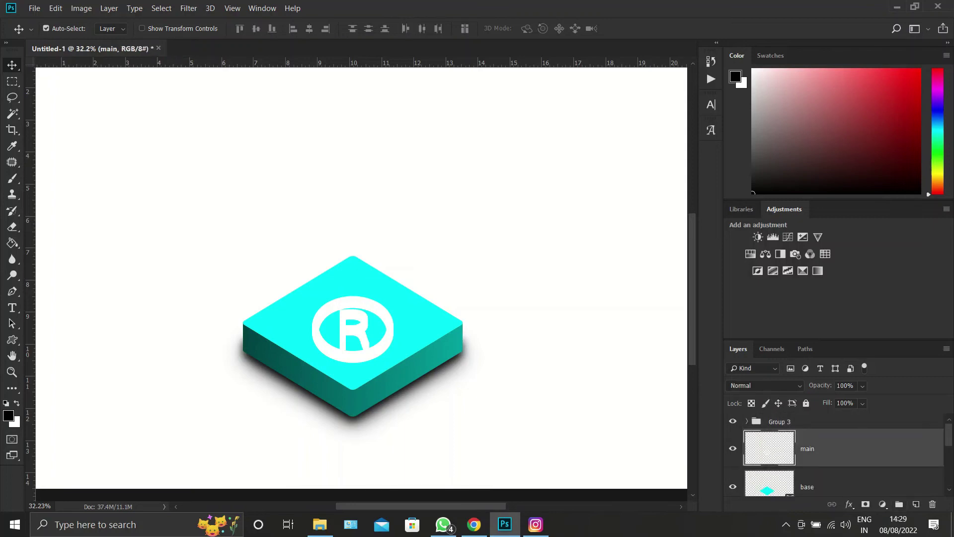
key("ctrl+j")
key("alt+bracketleft")
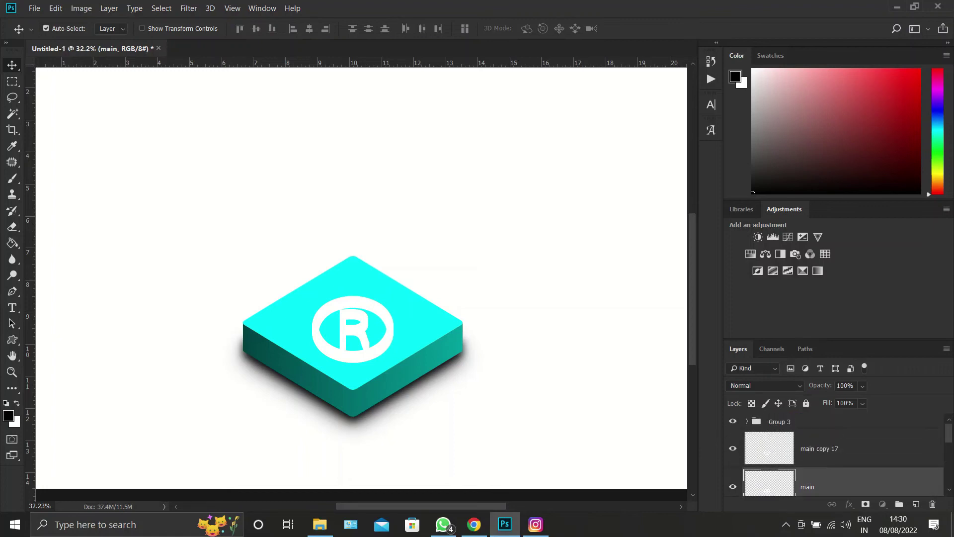
key("ctrl+shift+bracketright")
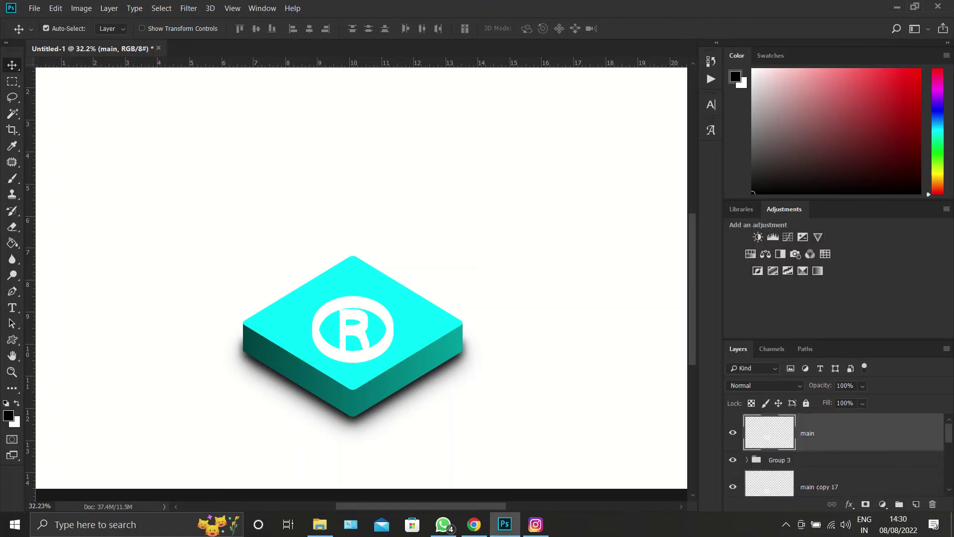
key("alt+bracketleft")
key("alt+bracketleft")
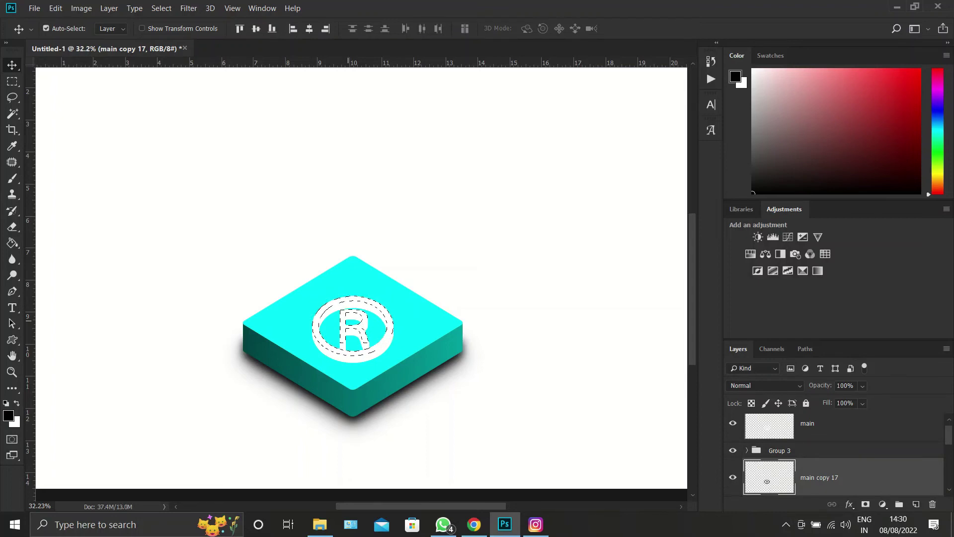
key("ctrl+d")
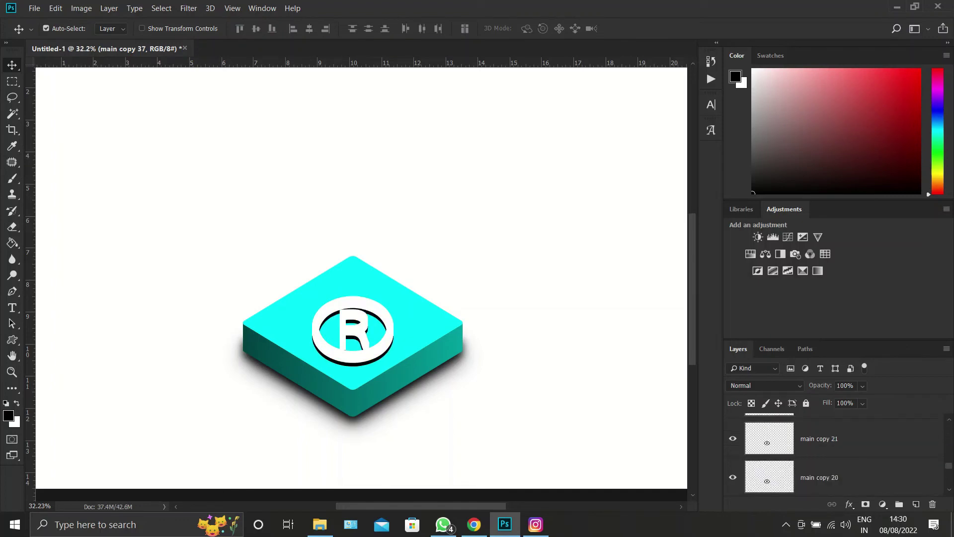
- Merge the ® shadow copies into one layer and Gaussian-blur it
right_click(842, 477)
left_click(714, 356)
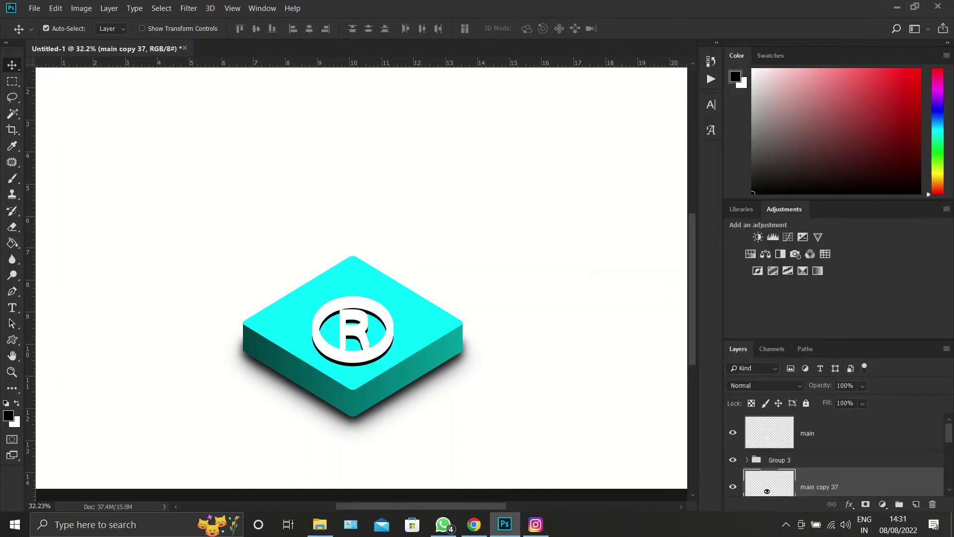
scroll(361, 278, "down", 1)
left_click(189, 8)
left_click(368, 174)
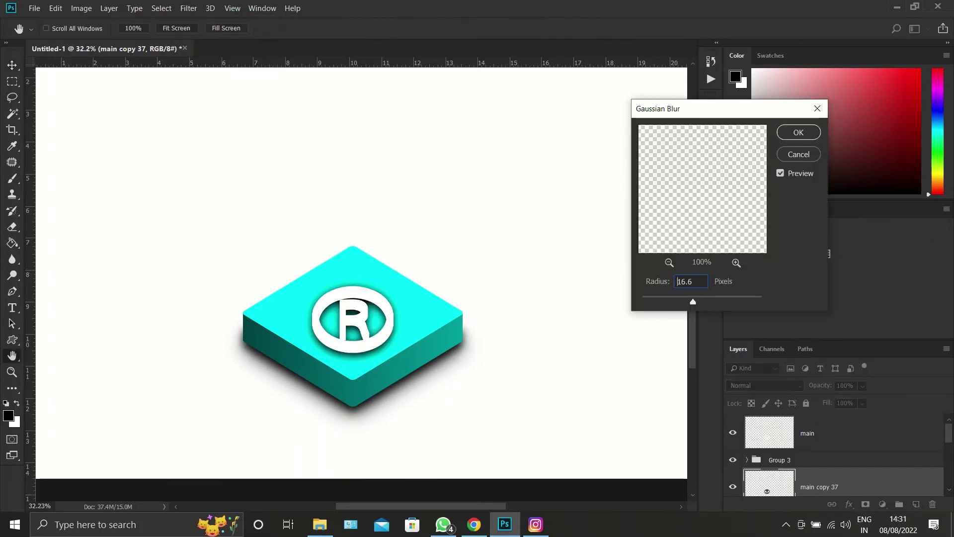
mouse_move(693, 302)
left_mouse_down()
mouse_move(675, 301)
mouse_move(694, 302)
left_mouse_up()
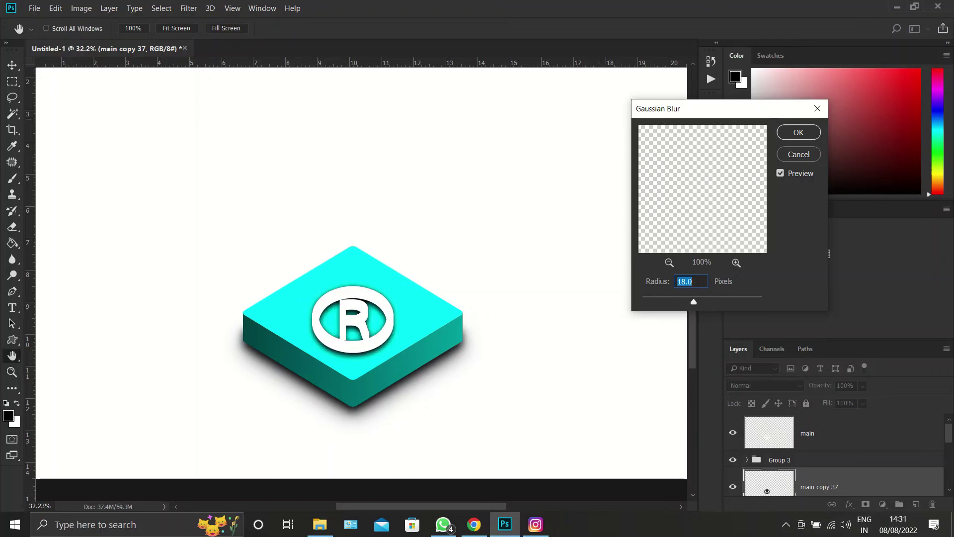
key("Return")
- Add a dark grey Gradient Fill layer clipped to Group 3 to shade the ® extrusion
left_click(779, 459)
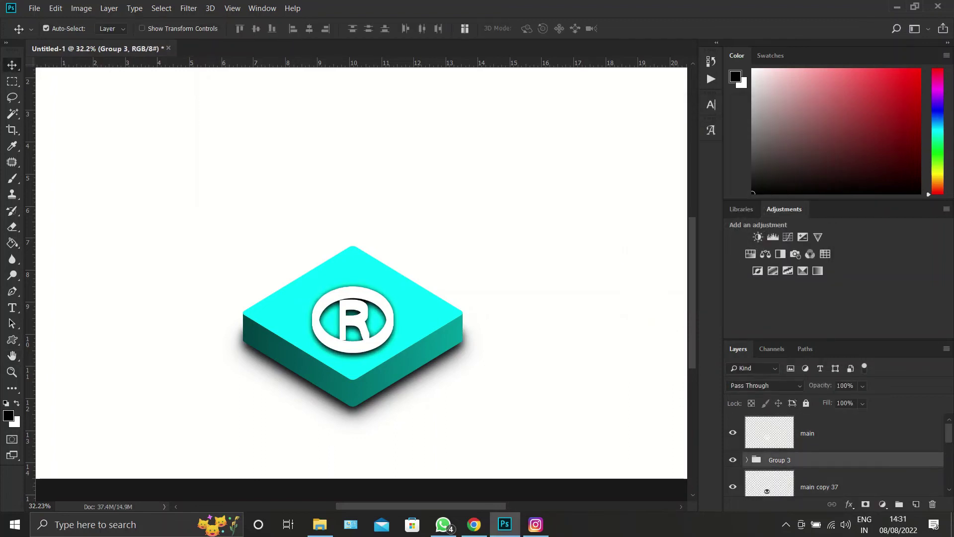
left_click(883, 504)
left_click(867, 298)
key("Return")
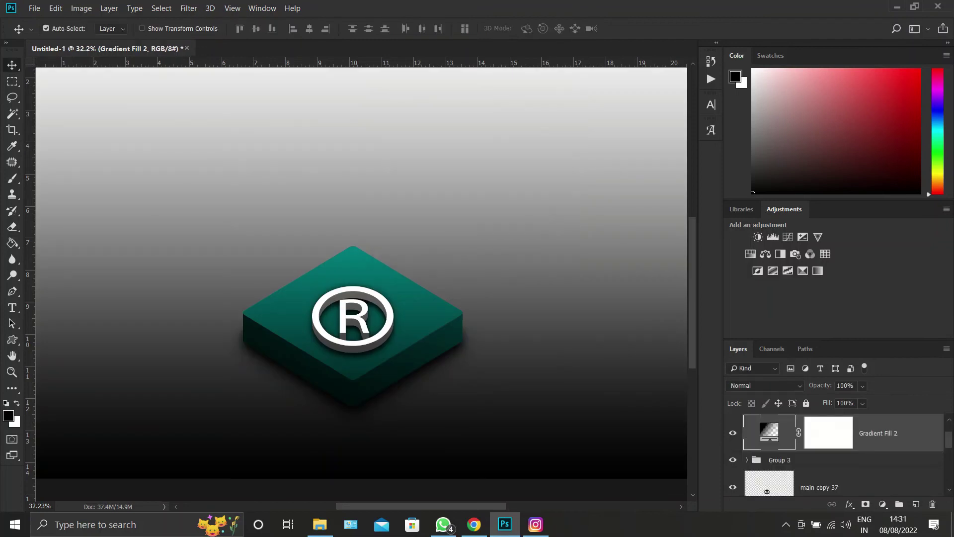
key("ctrl+alt+g")
key("Delete")
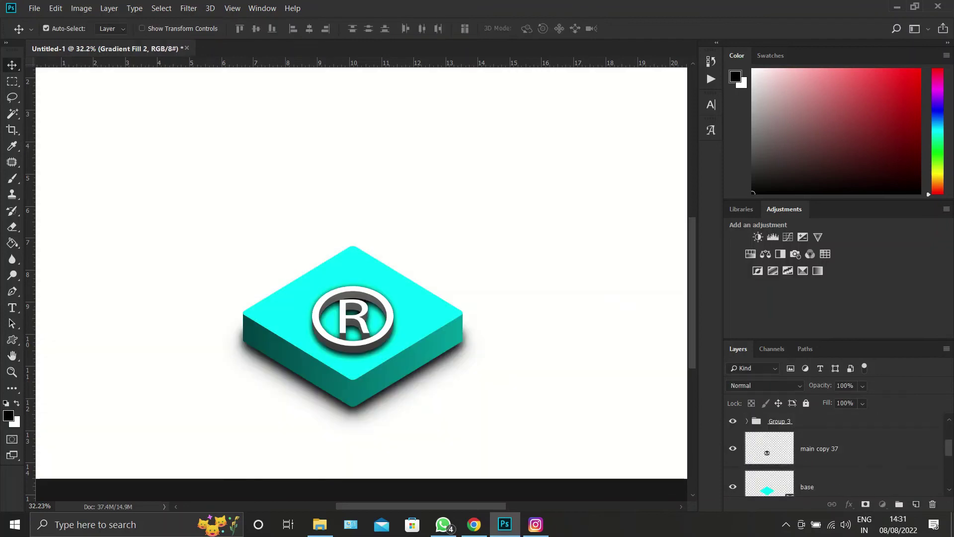
key("alt+comma")
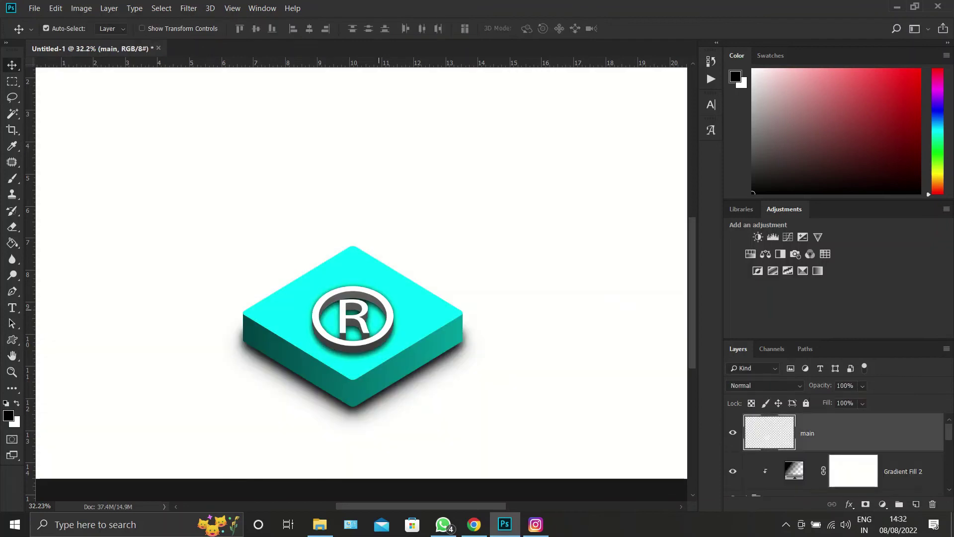
key("ctrl+minus")
- Add a white-to-red Gradient Fill layer over the background Layer 0
left_click(882, 504)
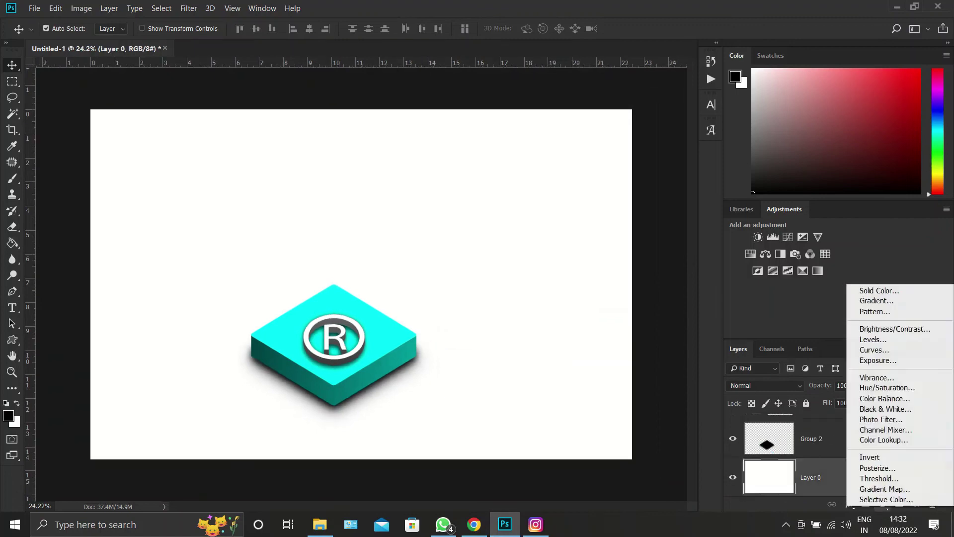
left_click(865, 300)
left_click(455, 129)
double_click(648, 296)
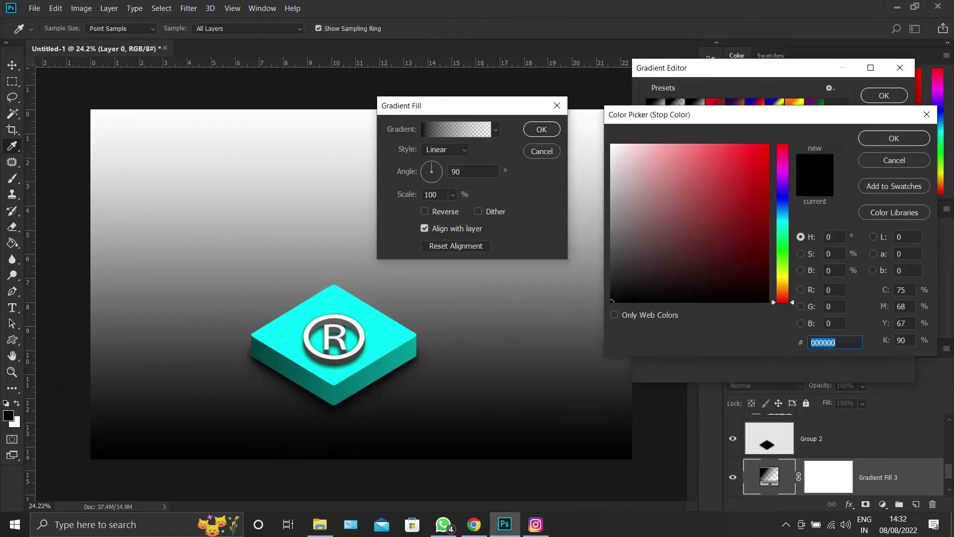
key("Return")
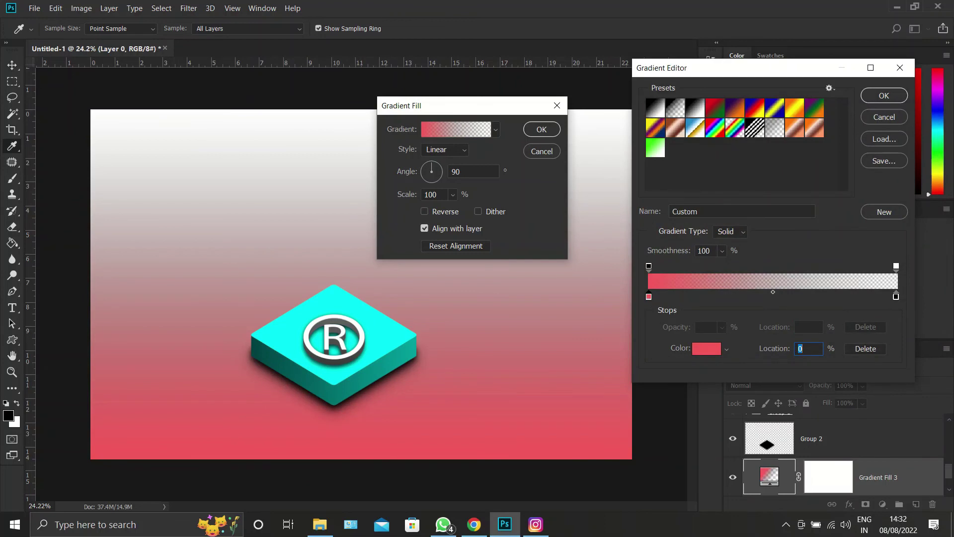
key("Return")
key("Return")
key("v")
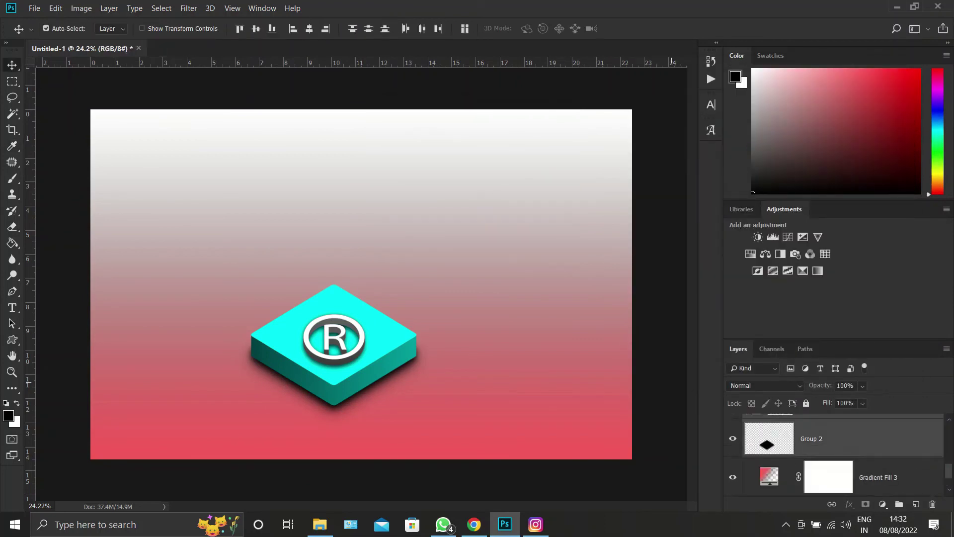
- Enlarge the cyan block evenly around its centre and shift it slightly right
key("ctrl+t")
left_click_drag(433, 426, 505, 464)
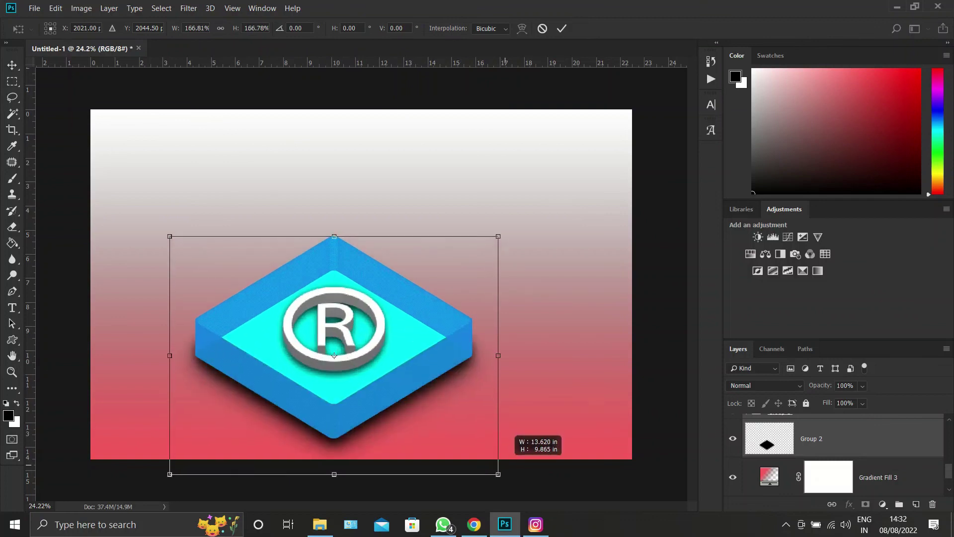
key("ctrl+z")
left_click_drag(431, 426, 500, 476)
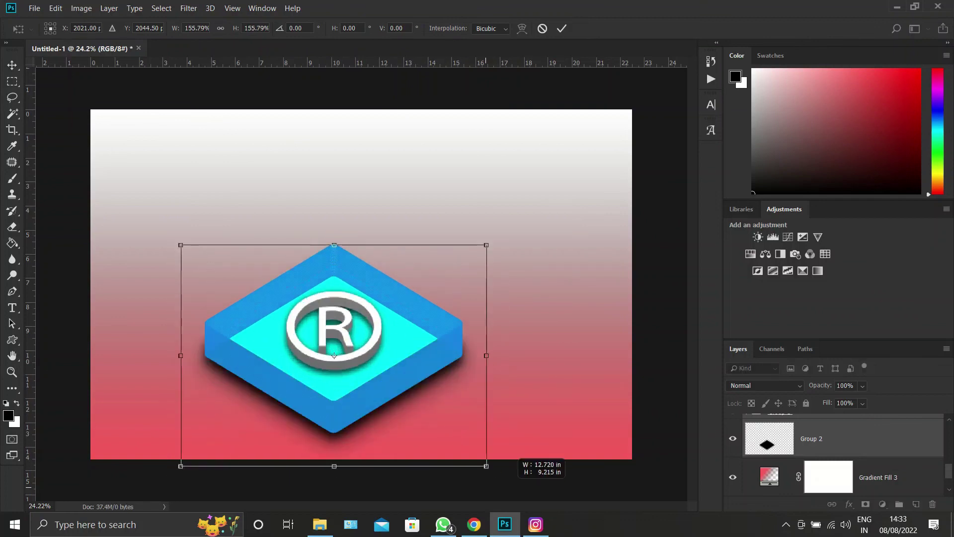
key("Return")
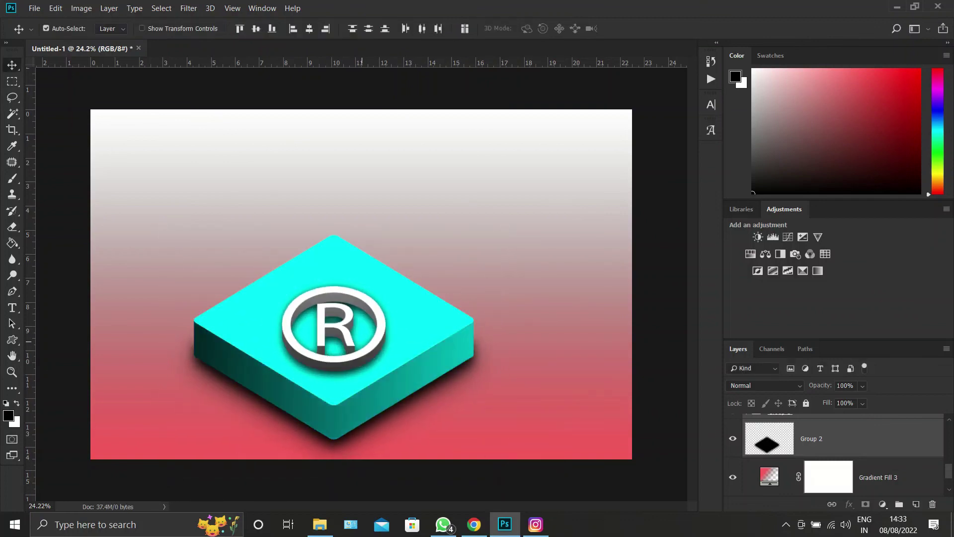
left_click_drag(334, 356, 373, 360)
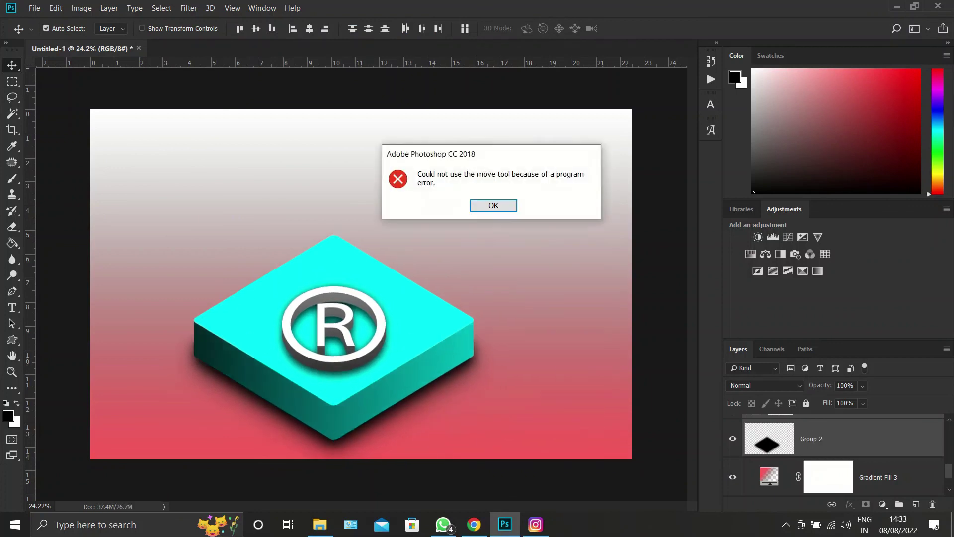